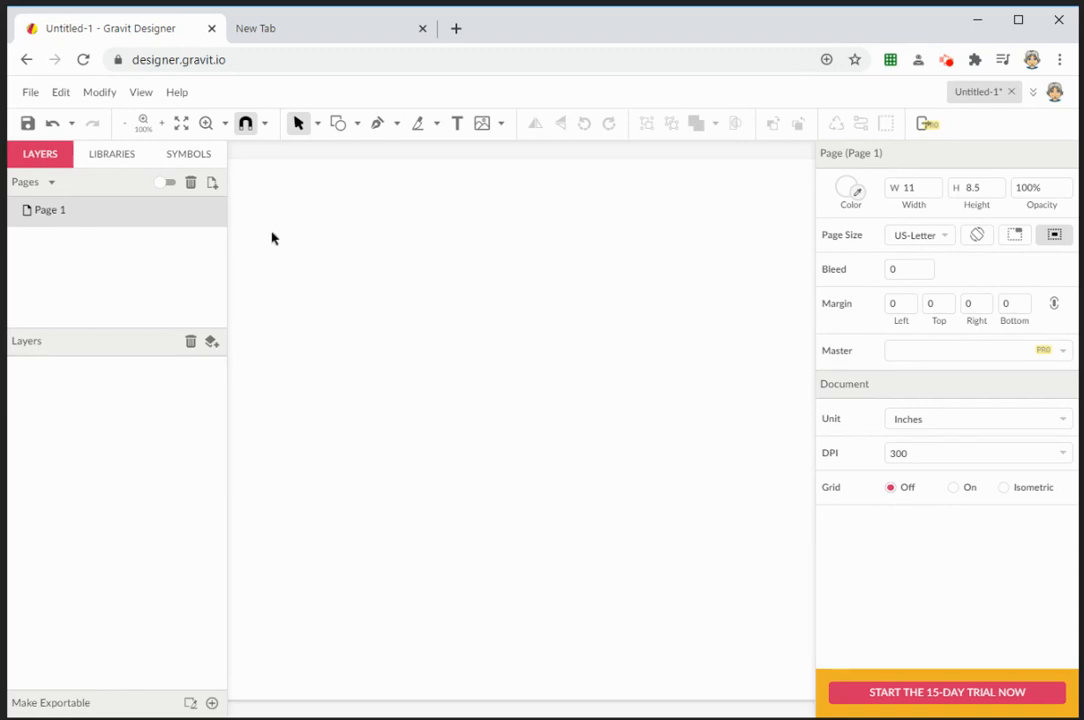
Draw a closed four-sided path about 2 by 2.04 inches near the page's upper left with the Pen tool.
left_click(379, 134)
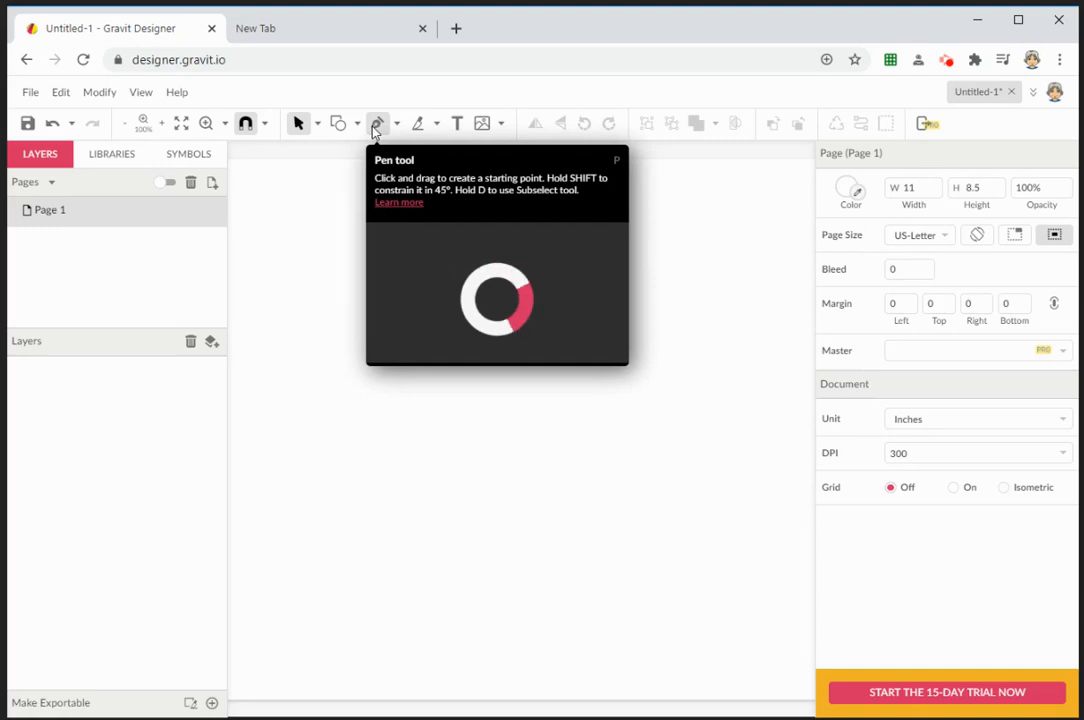
key("p")
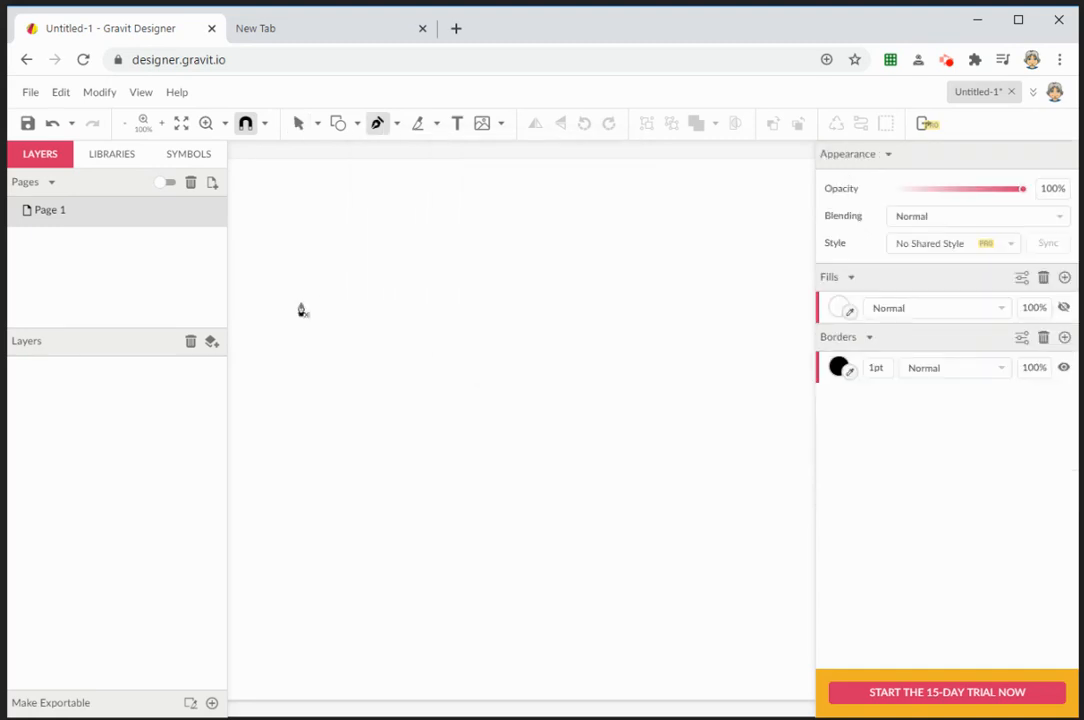
left_click(268, 220)
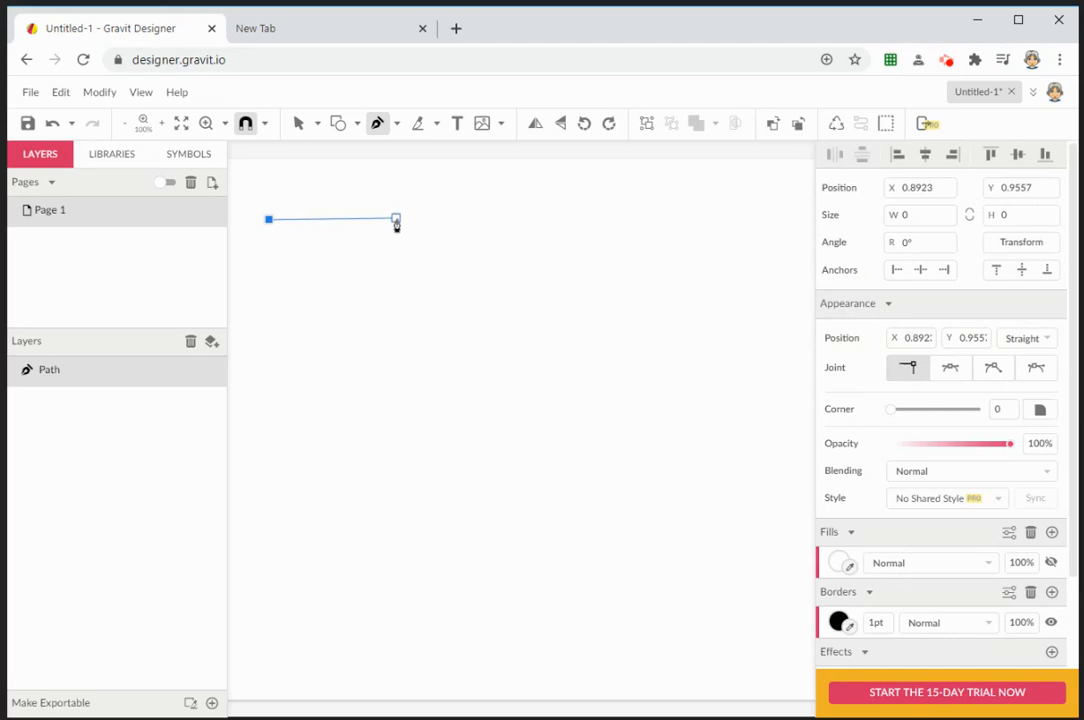
left_click(396, 218)
left_click(396, 349)
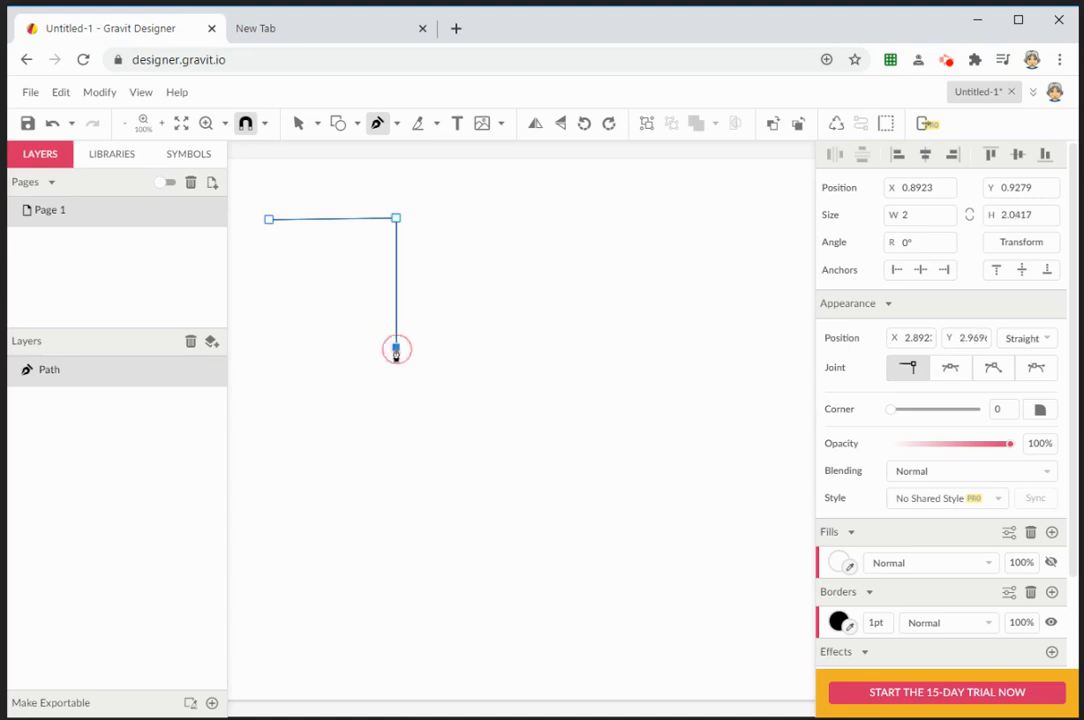
left_click(318, 349)
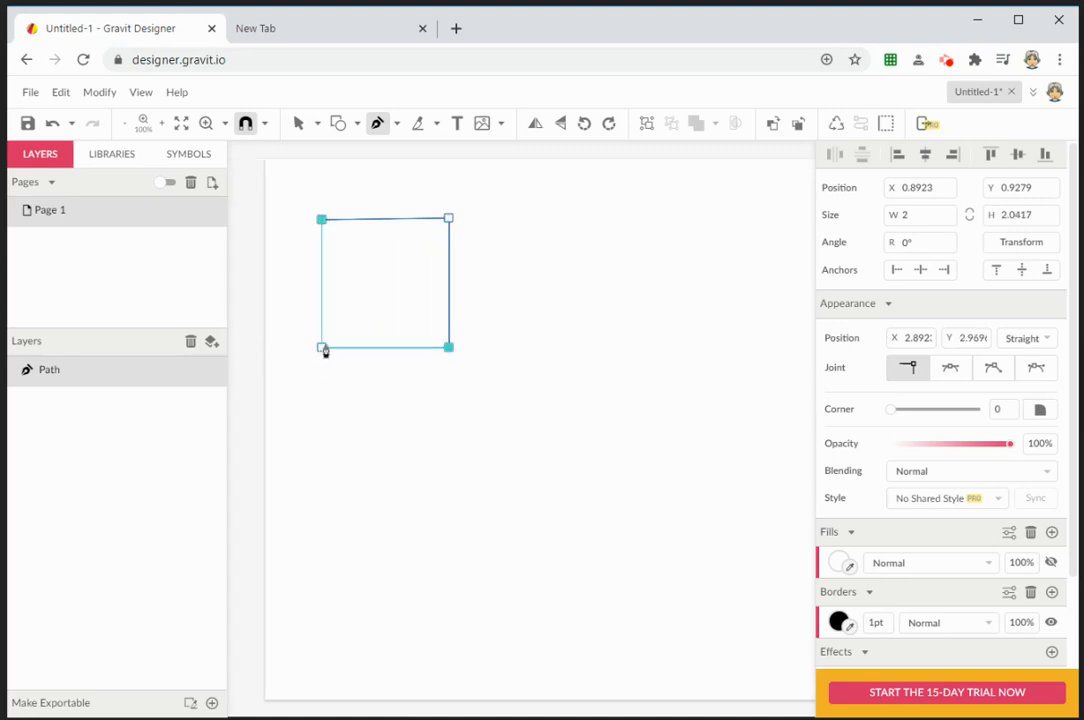
left_click(322, 221)
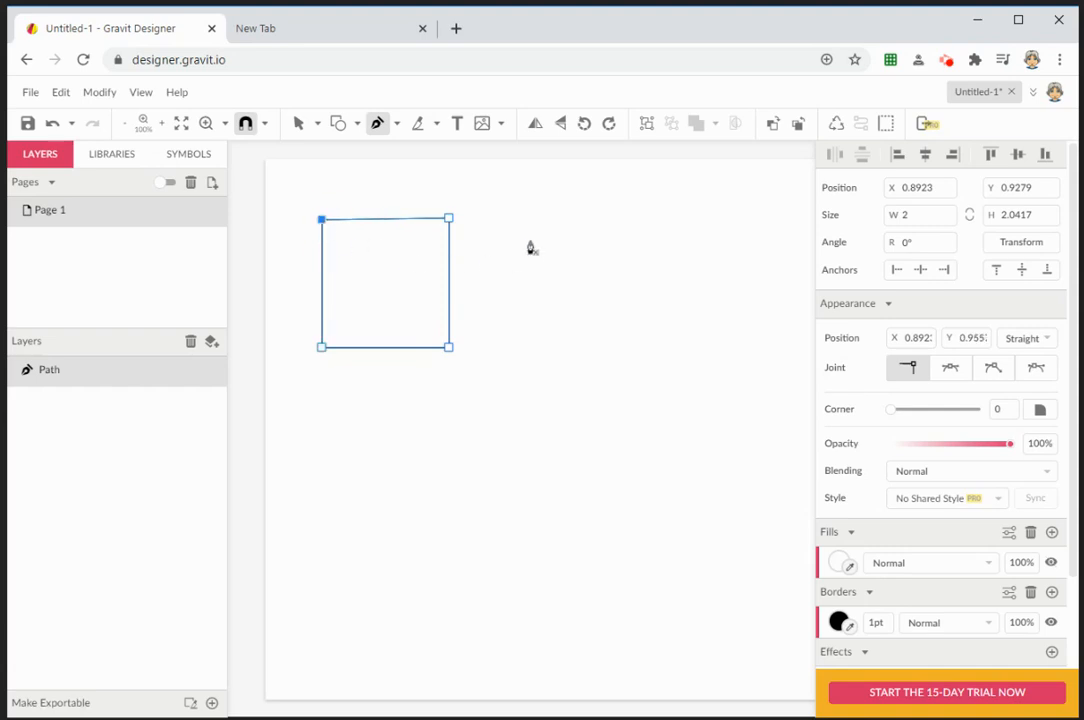
Draw a second closed square path about 1.99 by 1.93 inches beside the first, with its sides constrained straight and its top edges aligned.
left_click(449, 217)
left_click(505, 218)
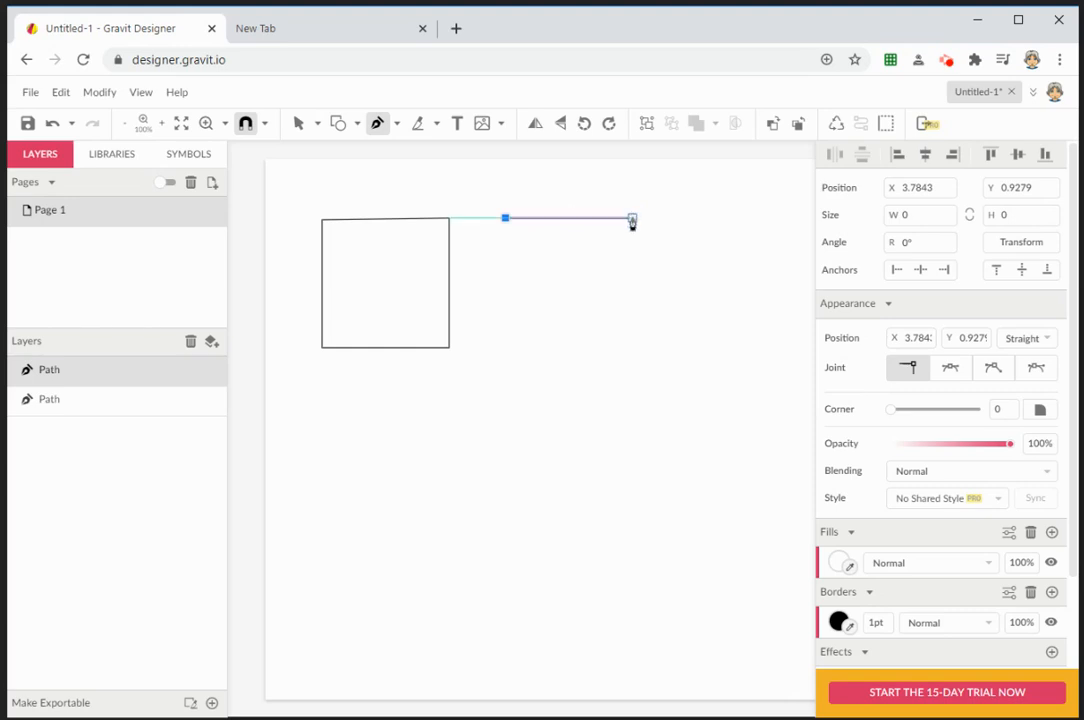
left_click(632, 219)
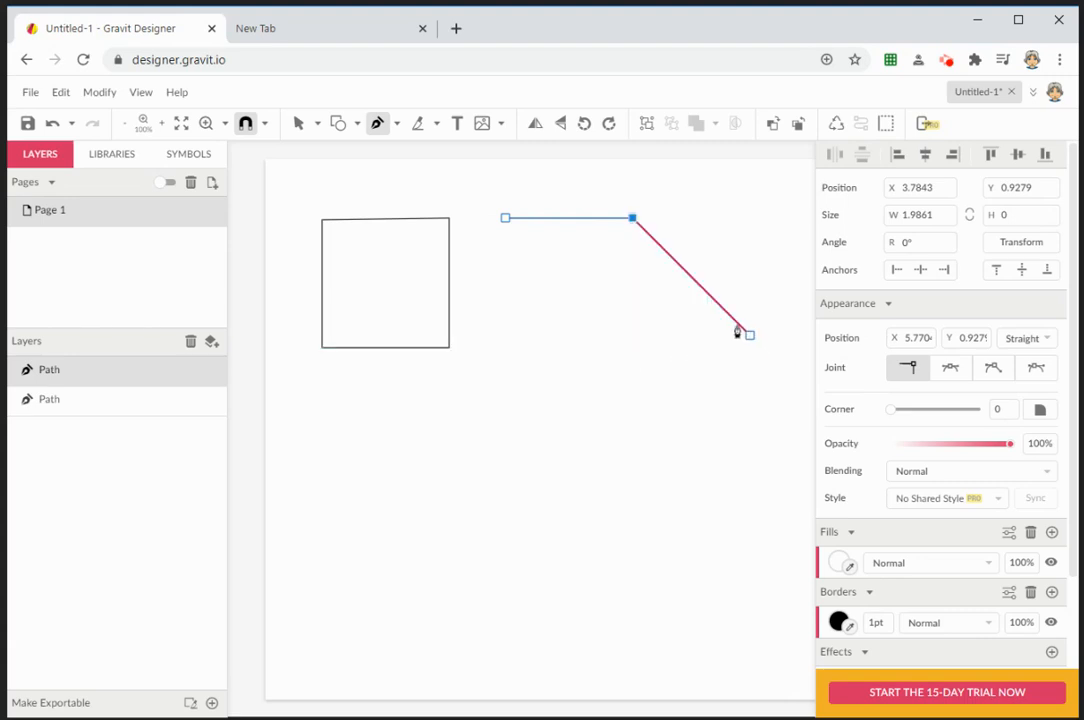
left_click(632, 341)
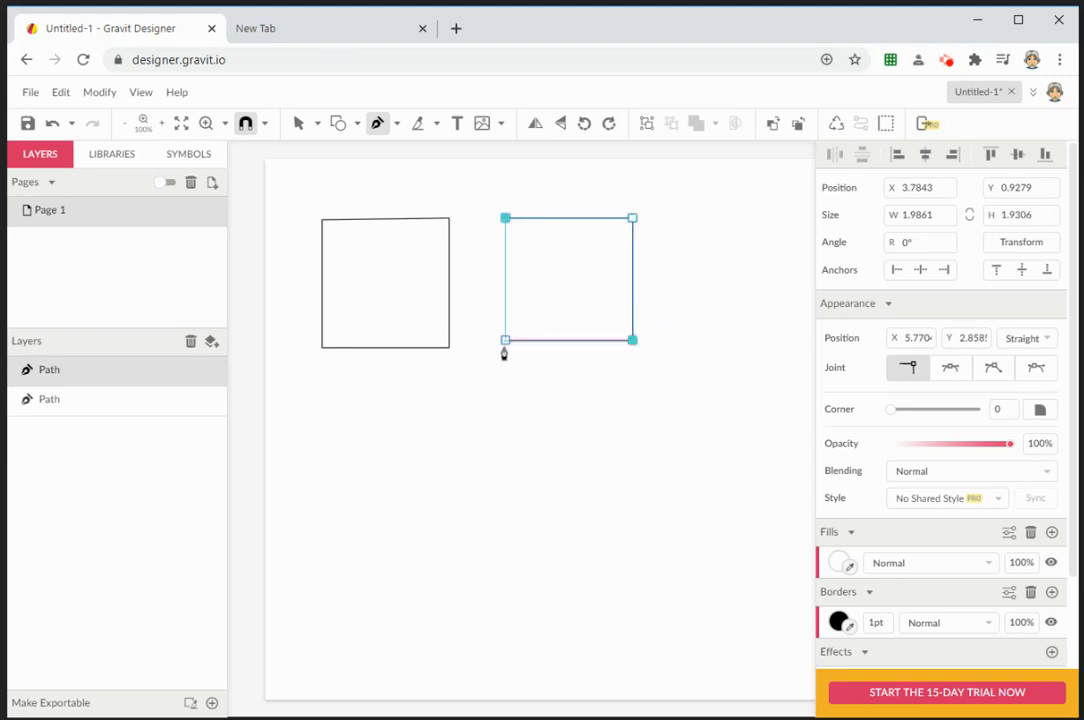
left_click(505, 341)
left_click(505, 219)
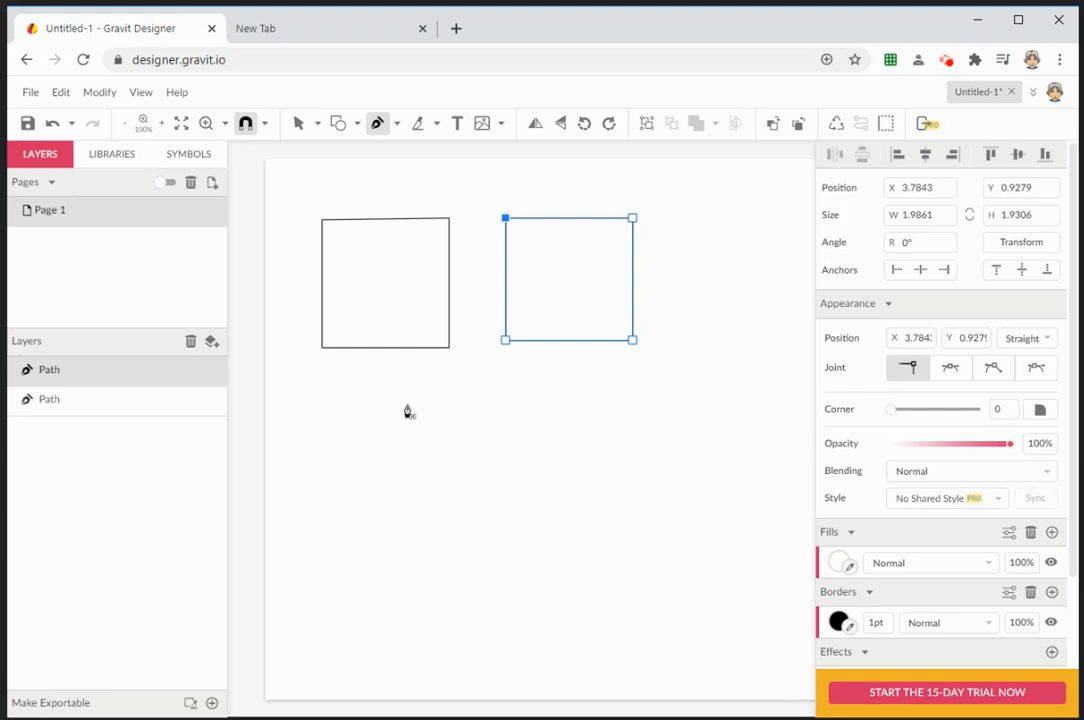
Draw a closed round path about 1.72 by 1.68 inches from four curved anchor points below the first square.
left_click_drag(409, 400, 445, 402)
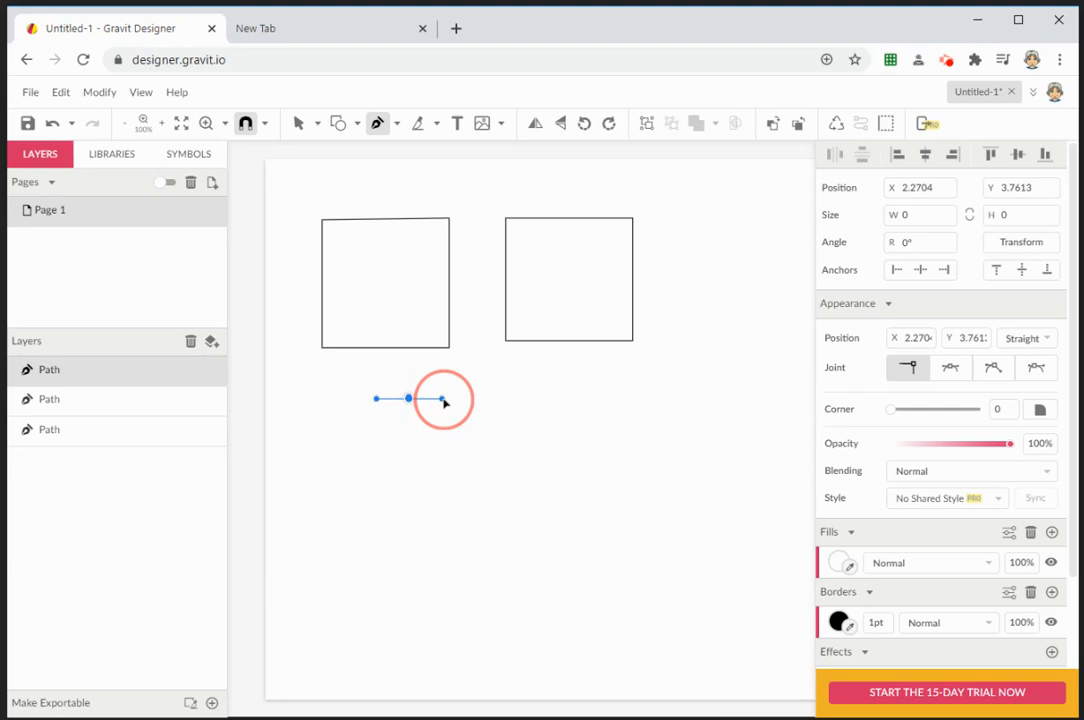
left_click_drag(445, 402, 449, 399)
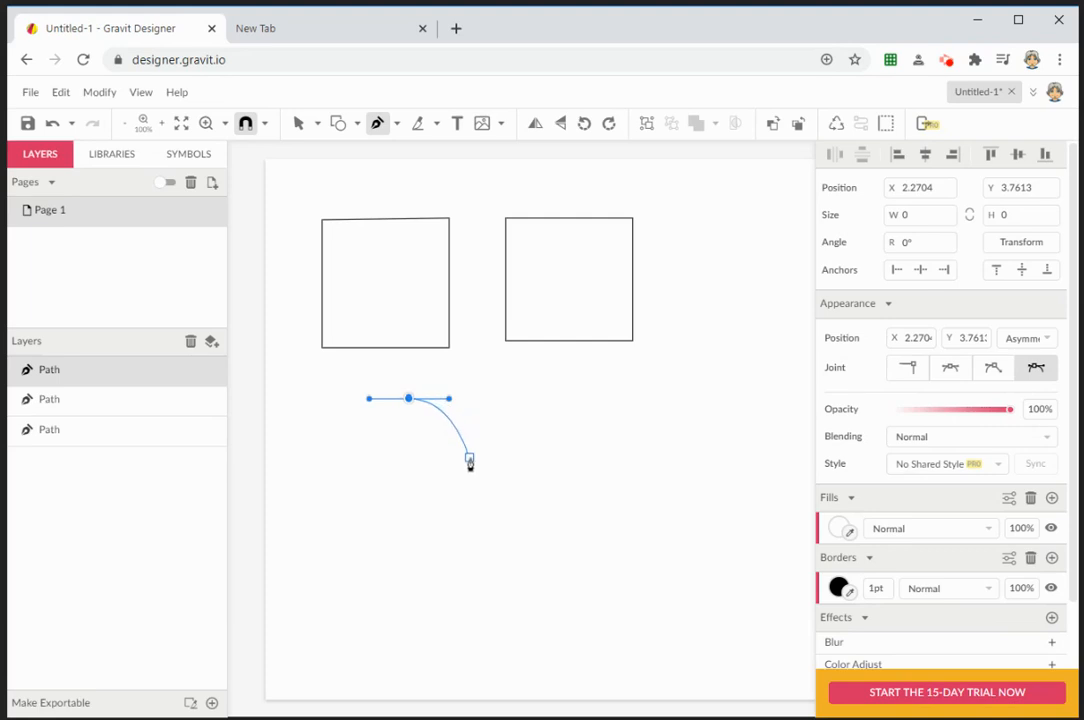
left_click_drag(469, 460, 389, 506)
left_click_drag(360, 448, 361, 417)
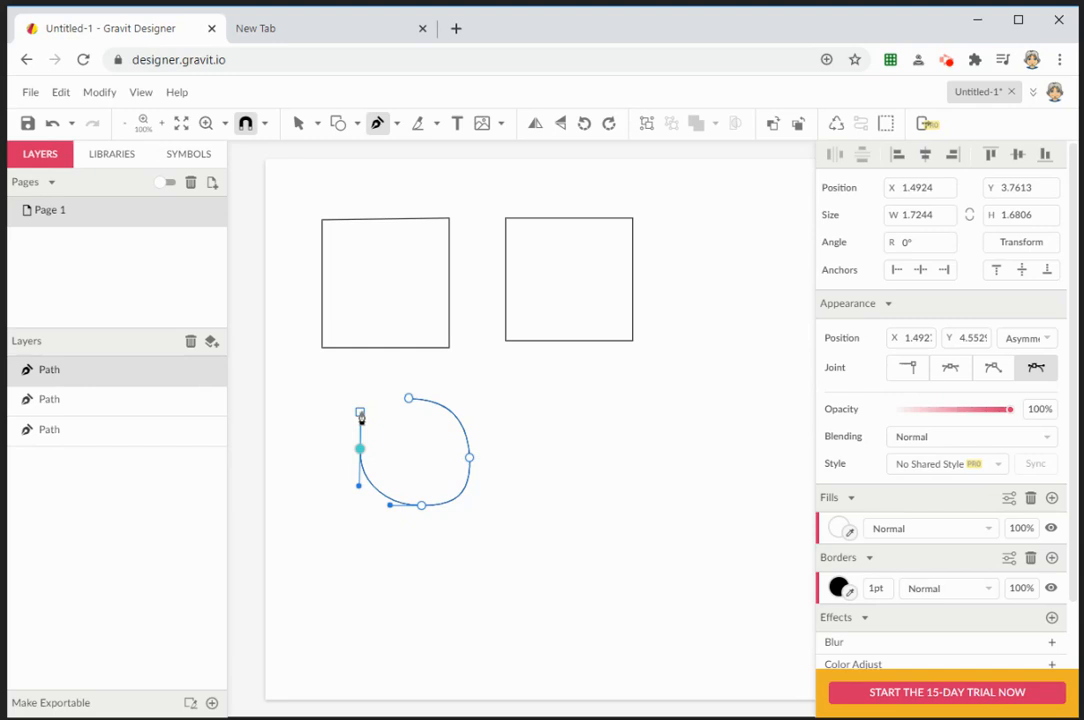
left_click(408, 400)
left_click_drag(409, 400, 440, 402)
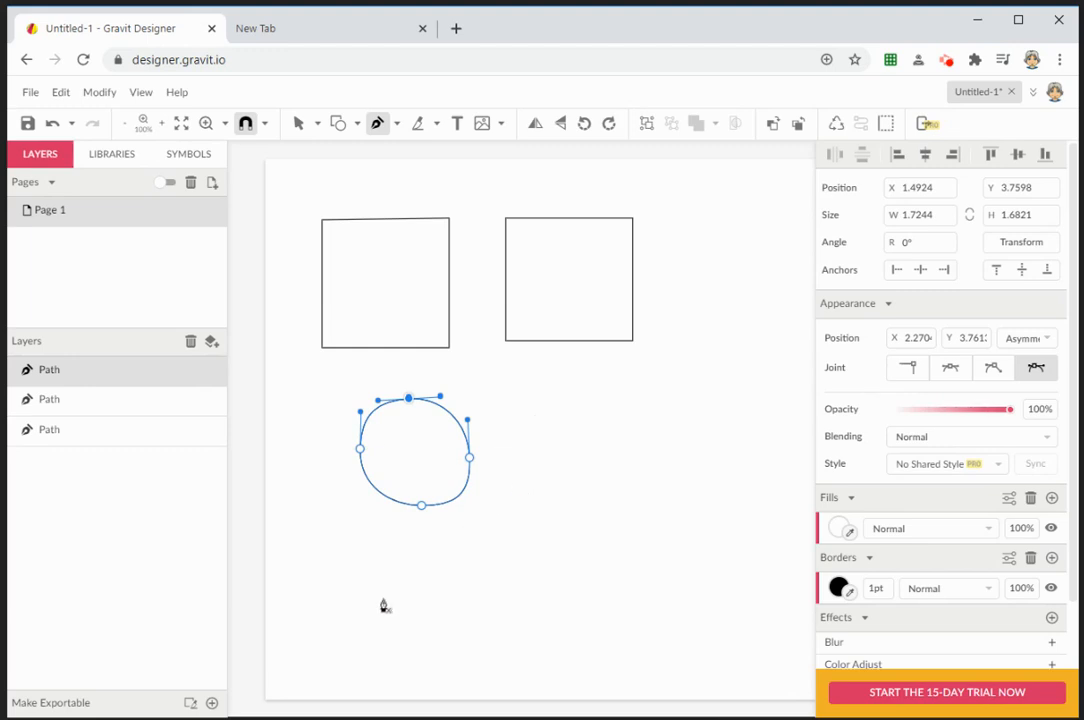
Start a wave outline below the circle, curving up its back and over the crest to a sharp tip with the handle bent inward.
left_click_drag(381, 599, 431, 590)
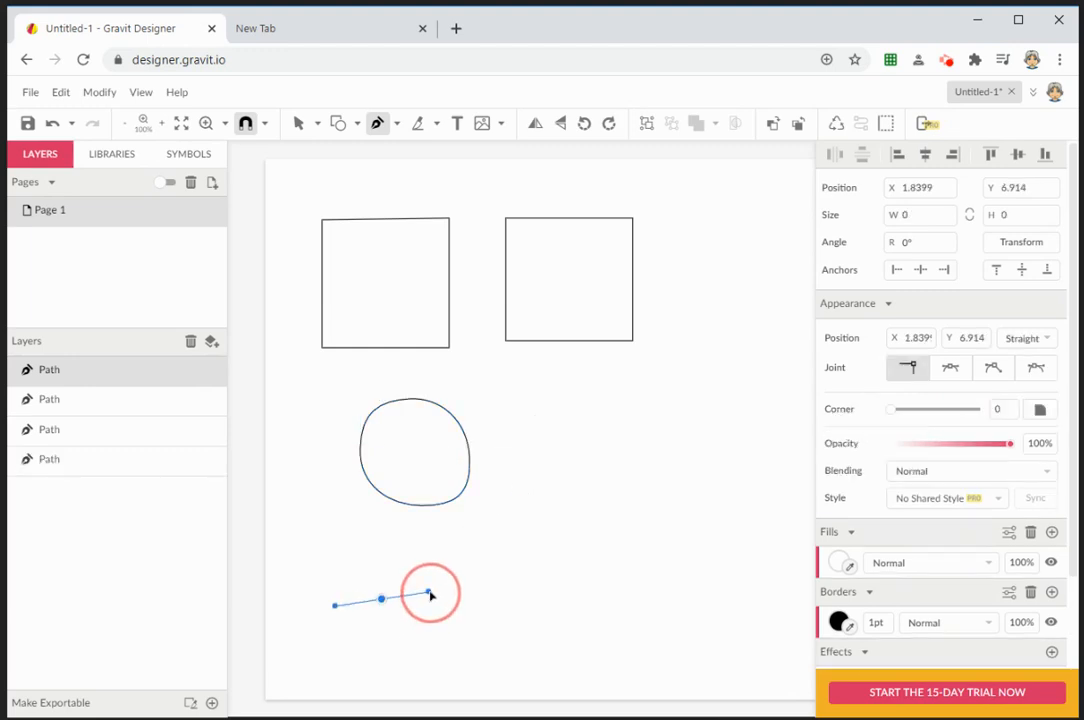
left_click(498, 537)
left_click_drag(498, 537, 517, 510)
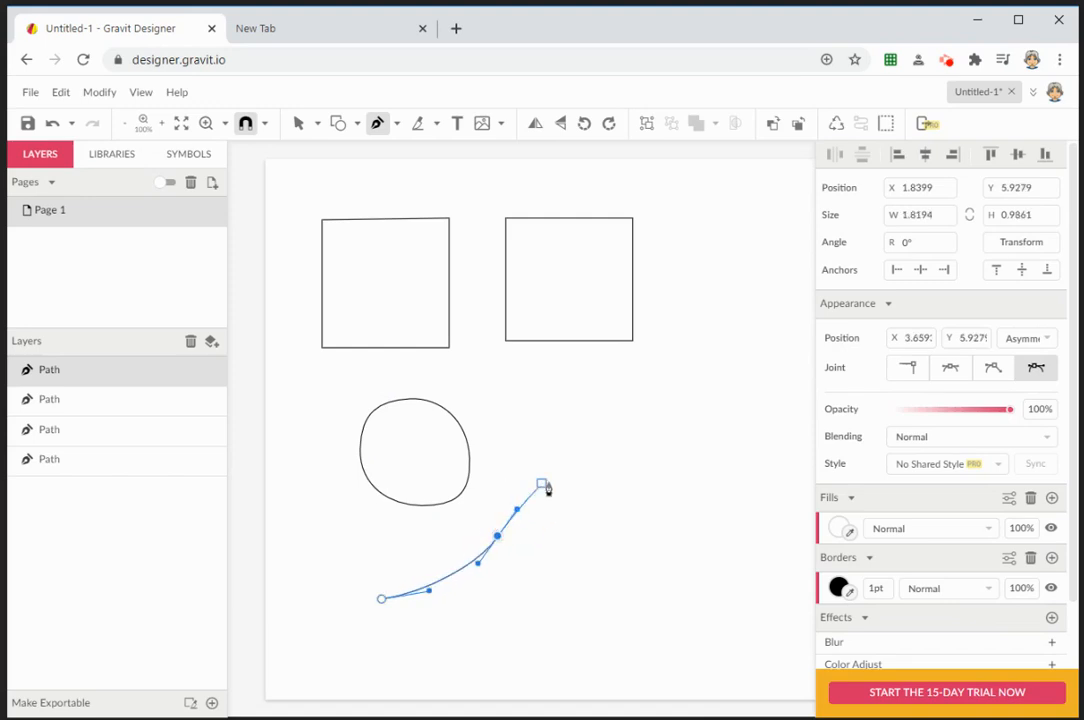
left_click_drag(591, 471, 630, 474)
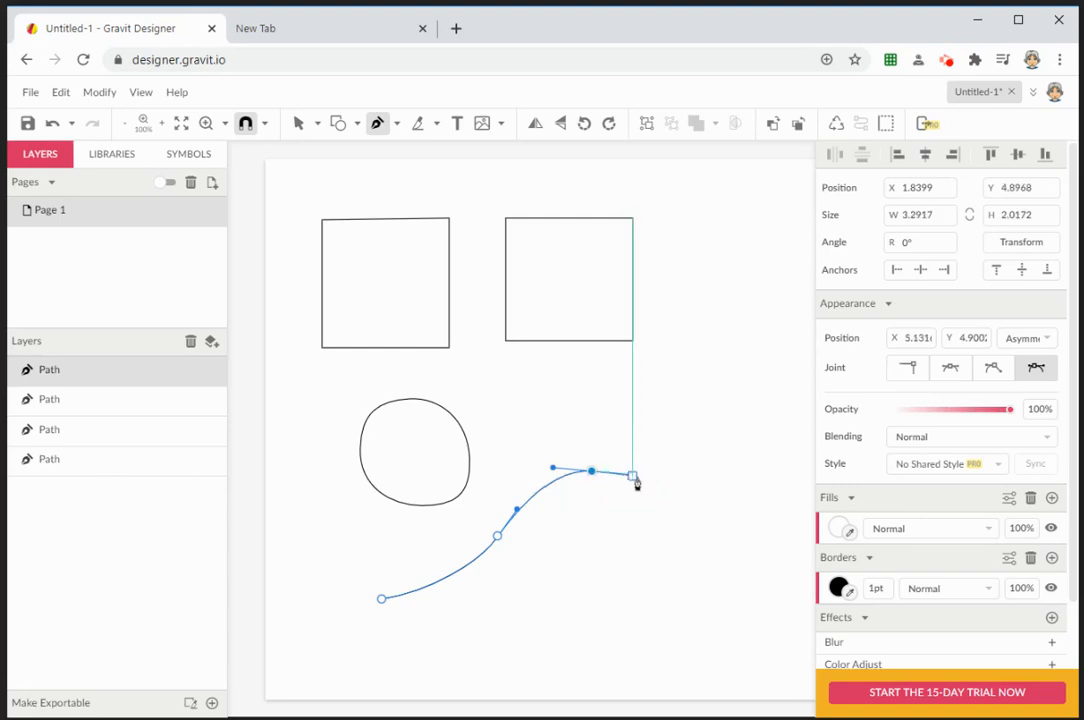
left_click_drag(666, 513, 686, 545)
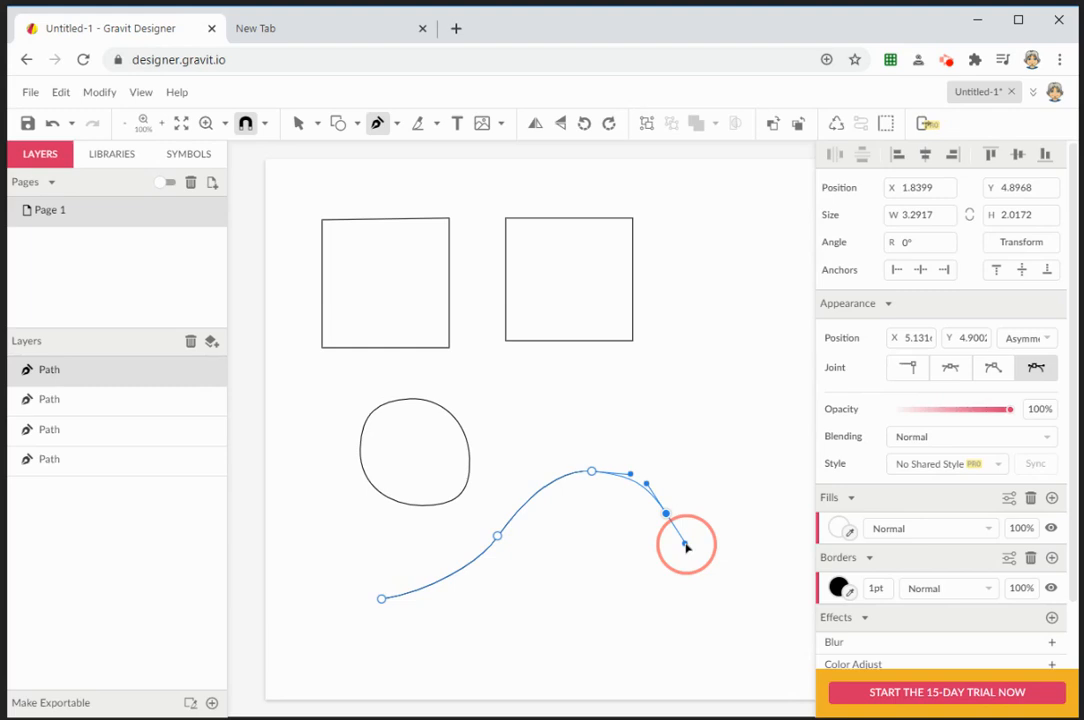
left_click_drag(686, 545, 634, 508)
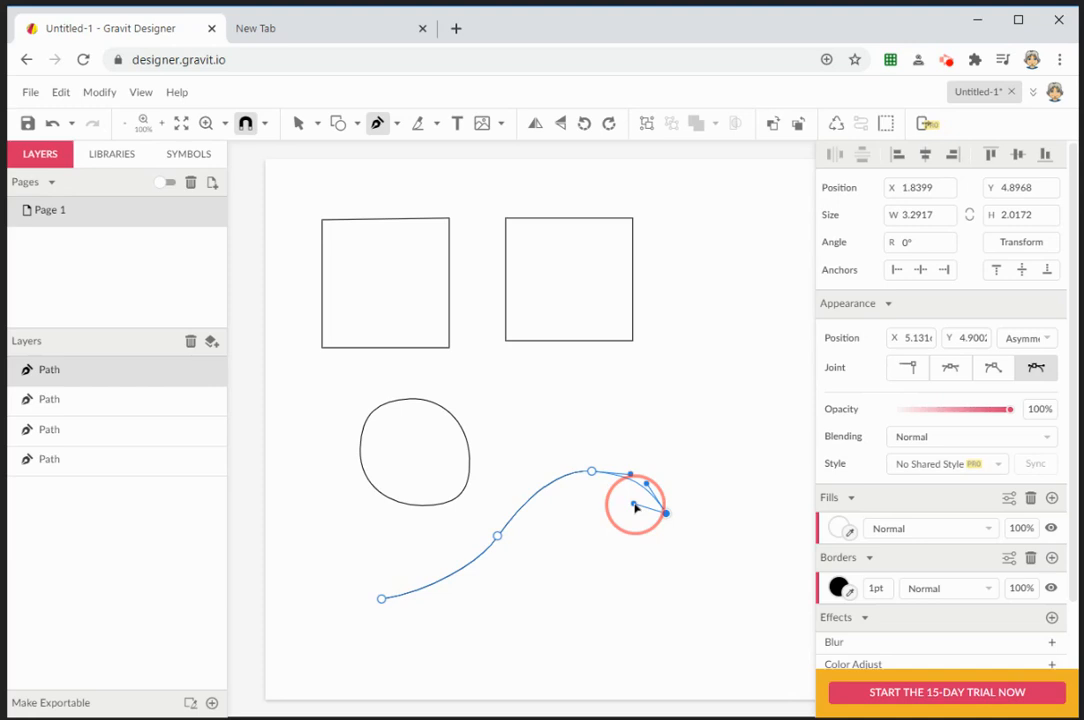
Continue the wave outline around the inner curl, right end and base, and close it at about 6.76 by 2.94 inches.
left_click_drag(634, 510, 560, 546)
left_click_drag(597, 595, 637, 601)
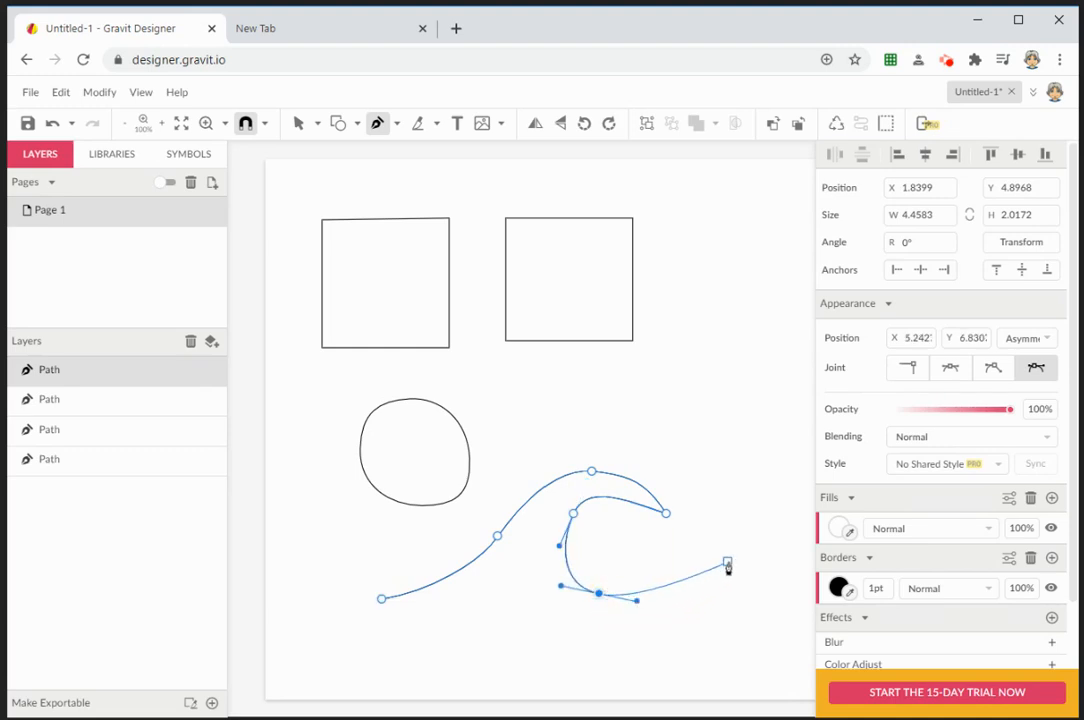
left_click_drag(727, 561, 757, 606)
left_click_drag(665, 650, 527, 656)
left_click_drag(329, 640, 416, 600)
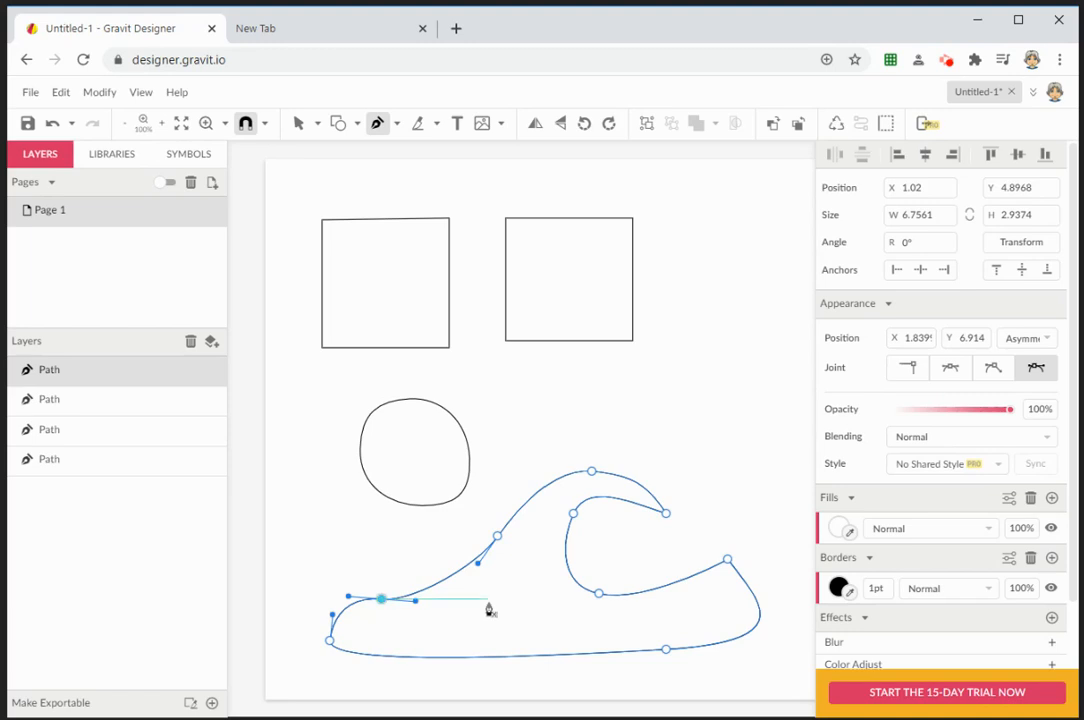
key("Escape")
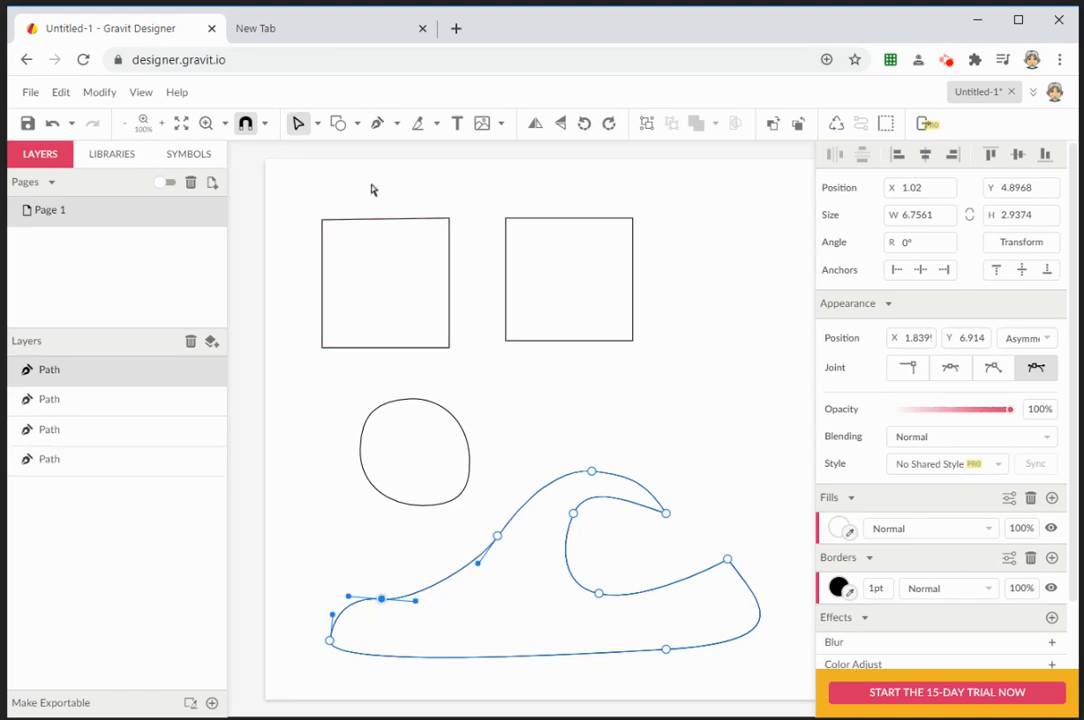
Reposition the wave's crest, back-slope, left-shoulder, lower-curl and inner-curl anchor points slightly with the Subselect tool.
left_click(317, 123)
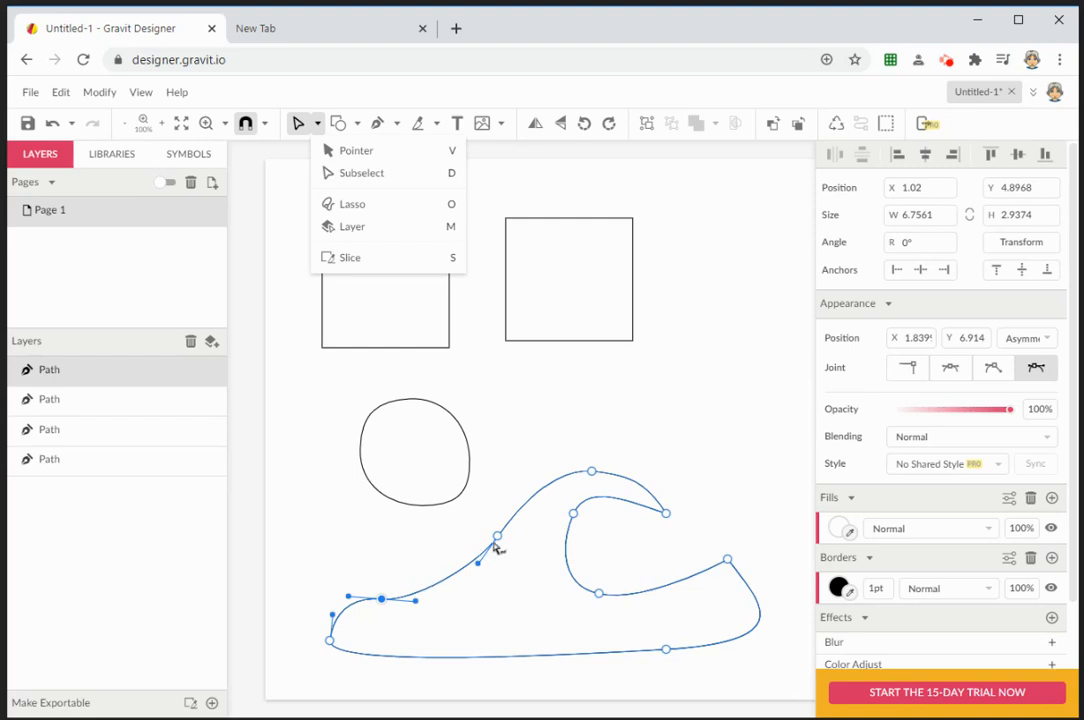
left_click_drag(593, 477, 610, 478)
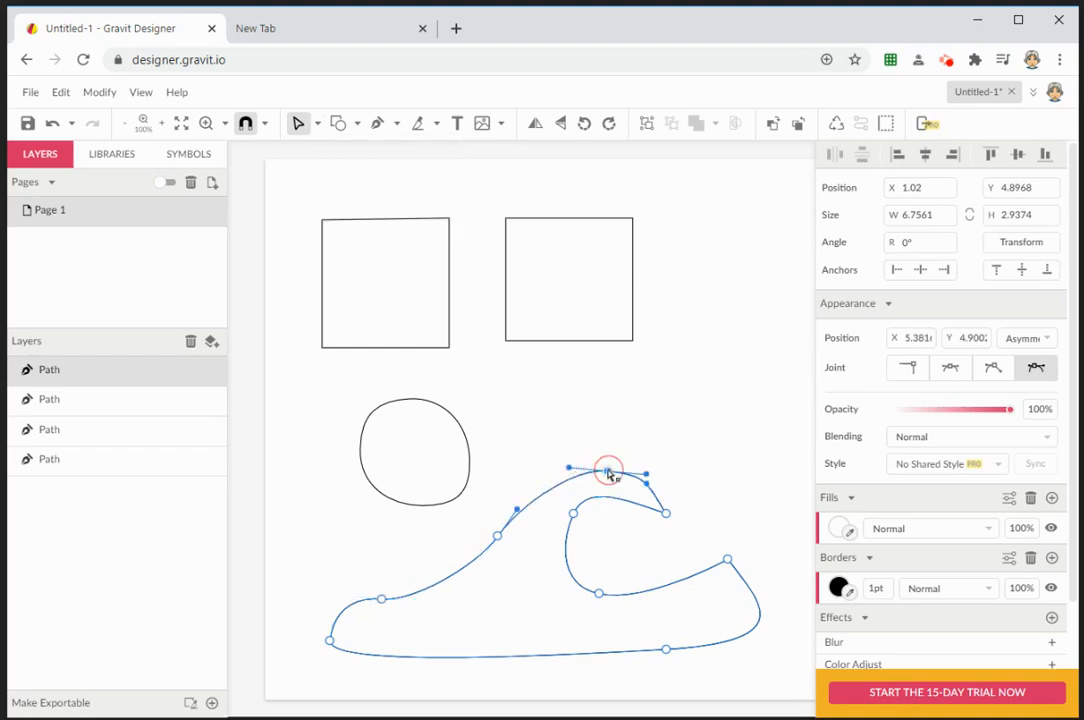
left_click_drag(498, 538, 491, 528)
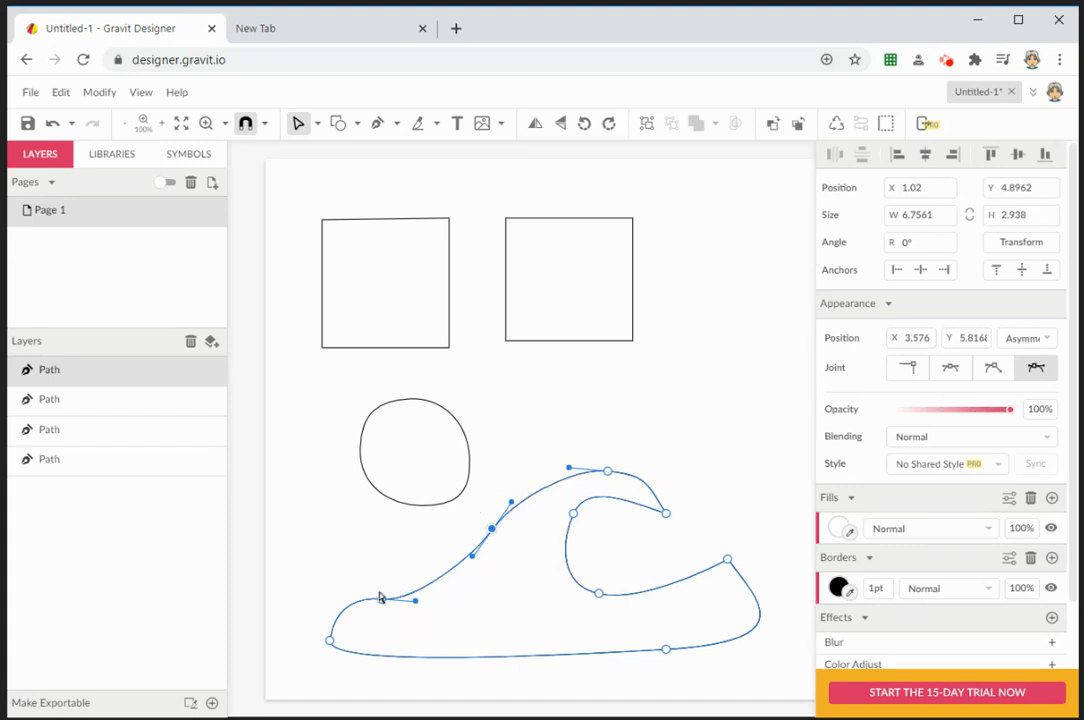
left_click_drag(383, 601, 377, 589)
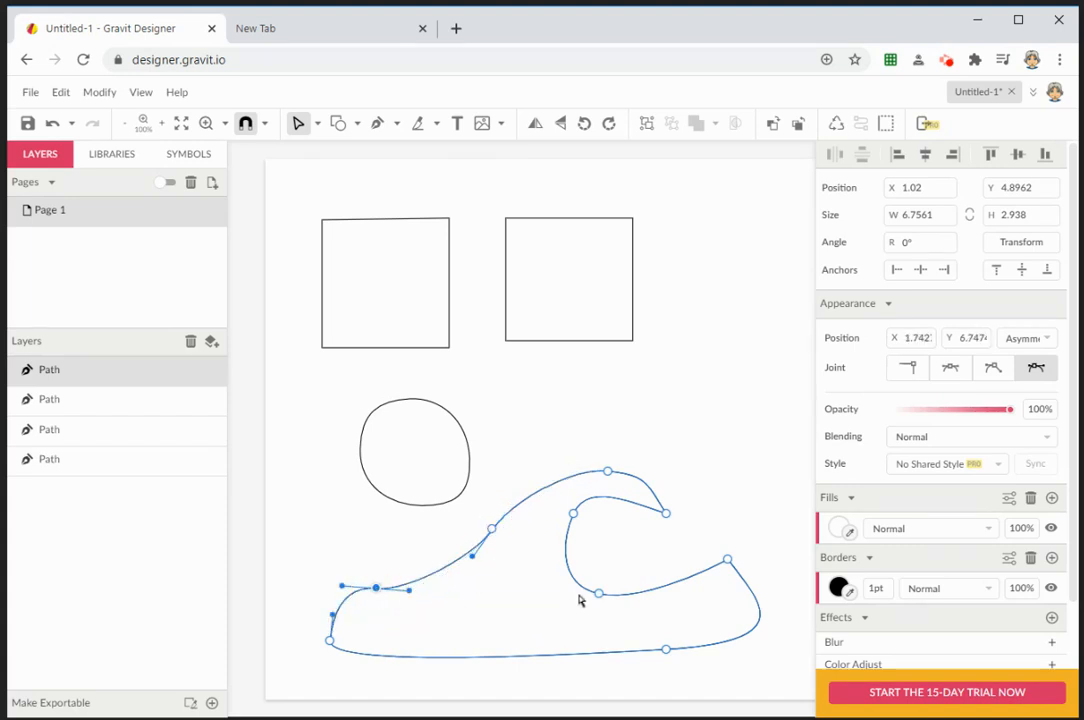
left_click_drag(598, 597, 608, 597)
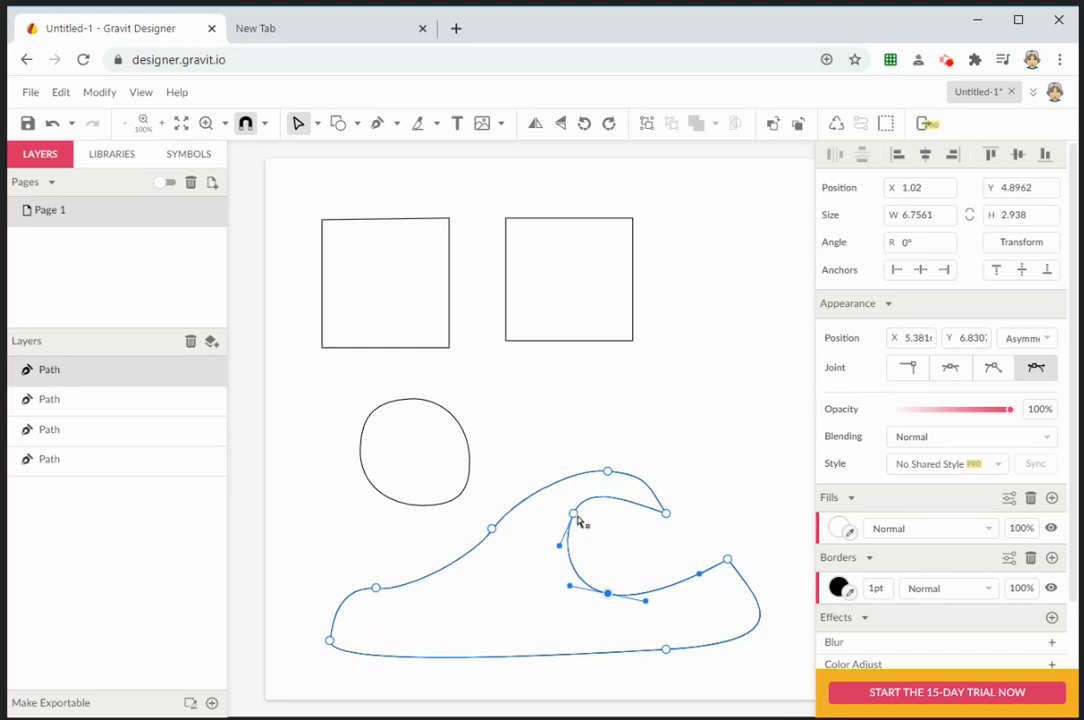
left_click_drag(574, 516, 543, 554)
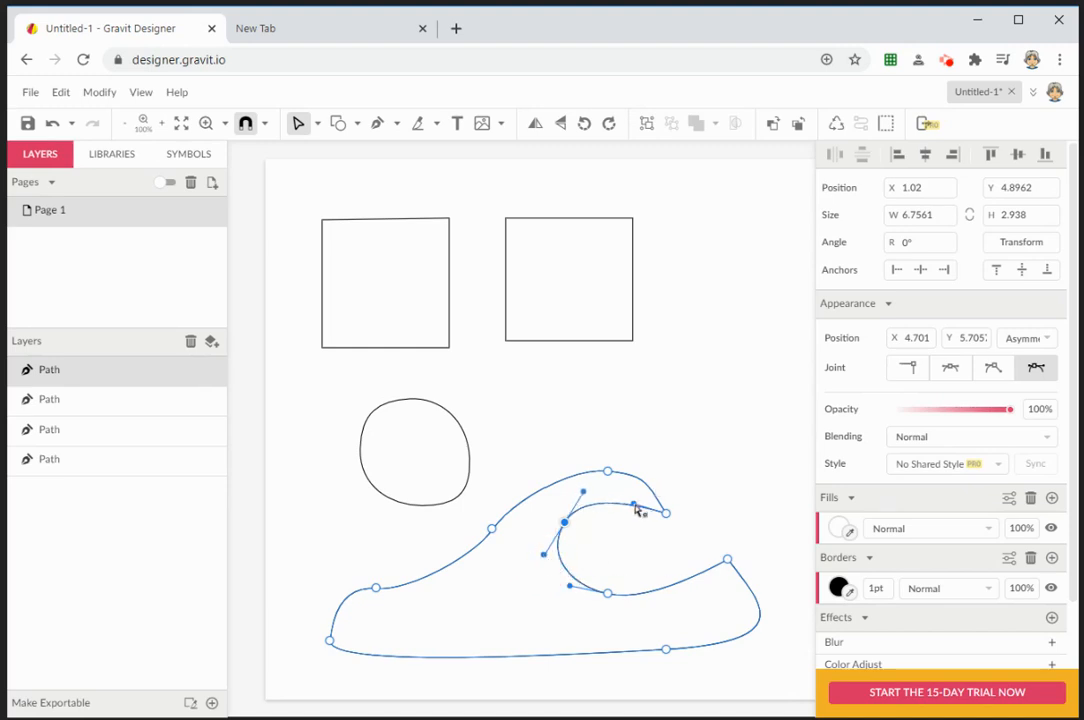
Reshape the curves at the wave's tip and left shoulder with their handles, and shift the inner-curl anchor slightly down.
left_click_drag(633, 508, 647, 521)
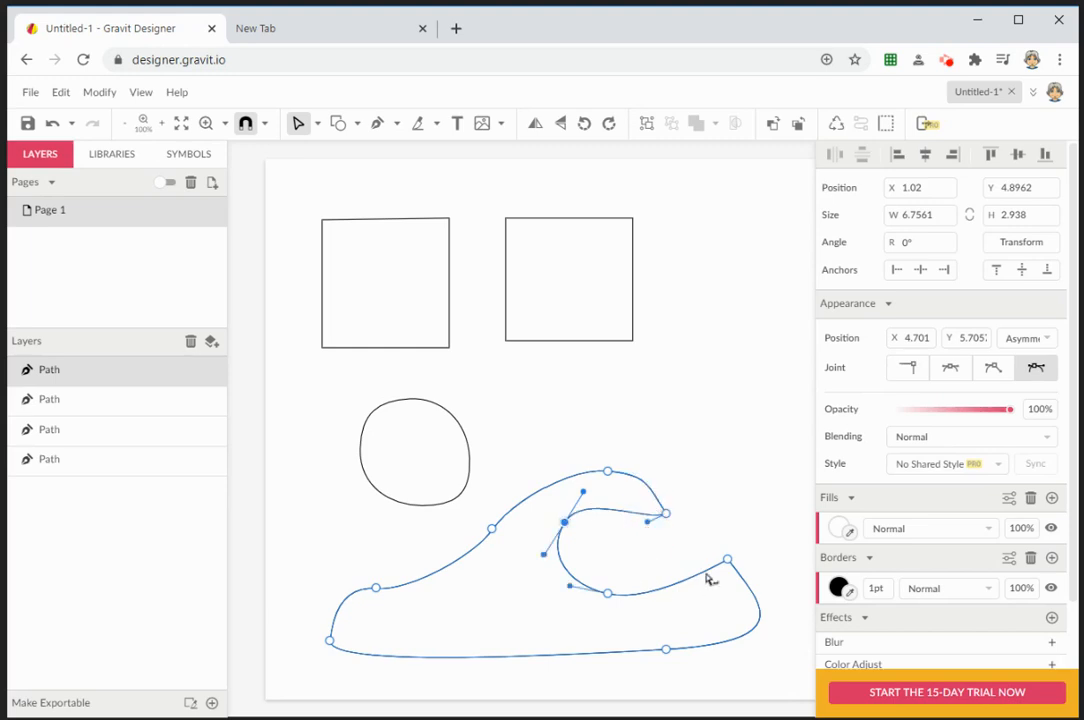
left_click(375, 589)
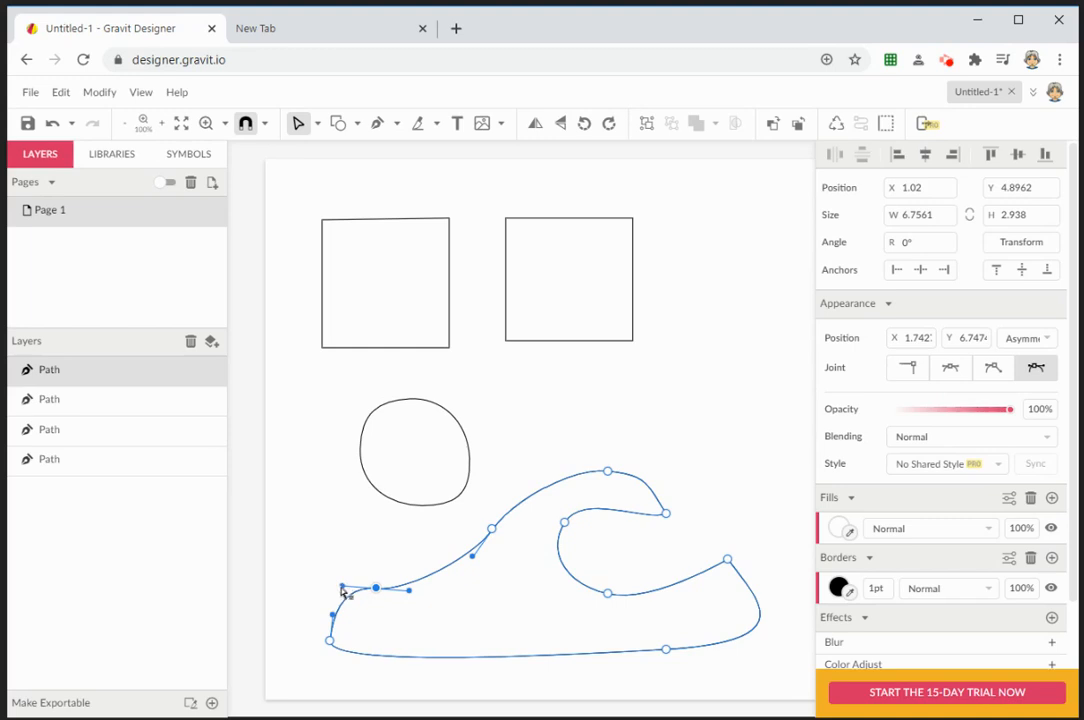
left_click_drag(343, 590, 319, 577)
left_click(564, 524)
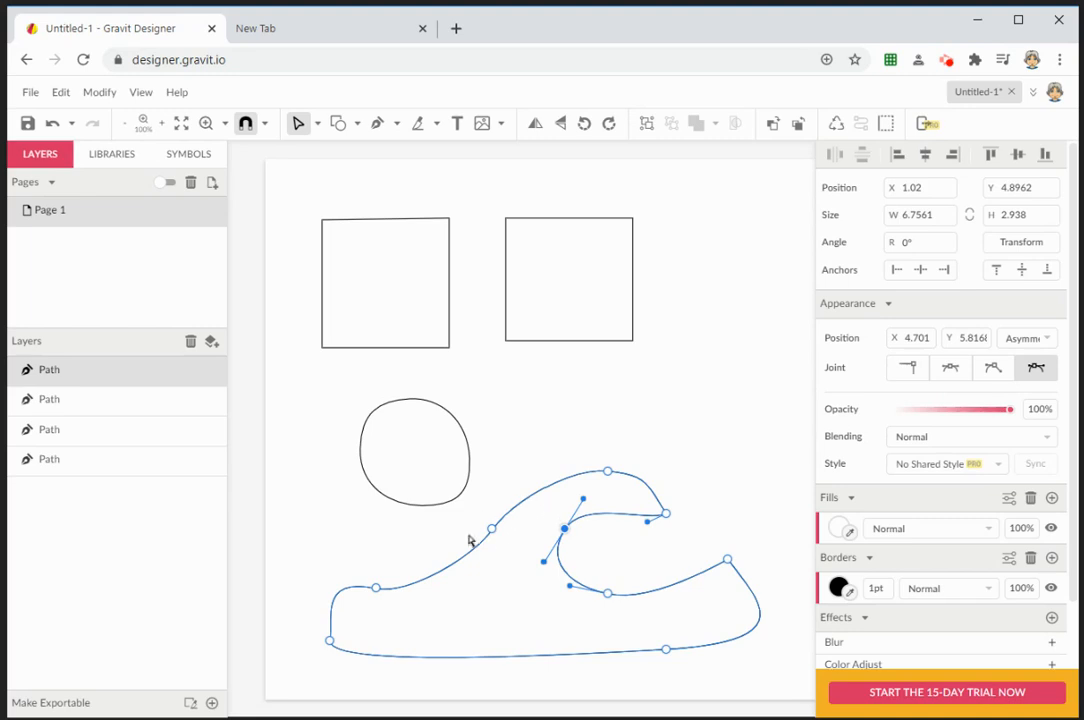
Adjust the handle of the anchor on the wave's back slope, change that anchor's joint to Straight, and deselect it.
left_click(491, 529)
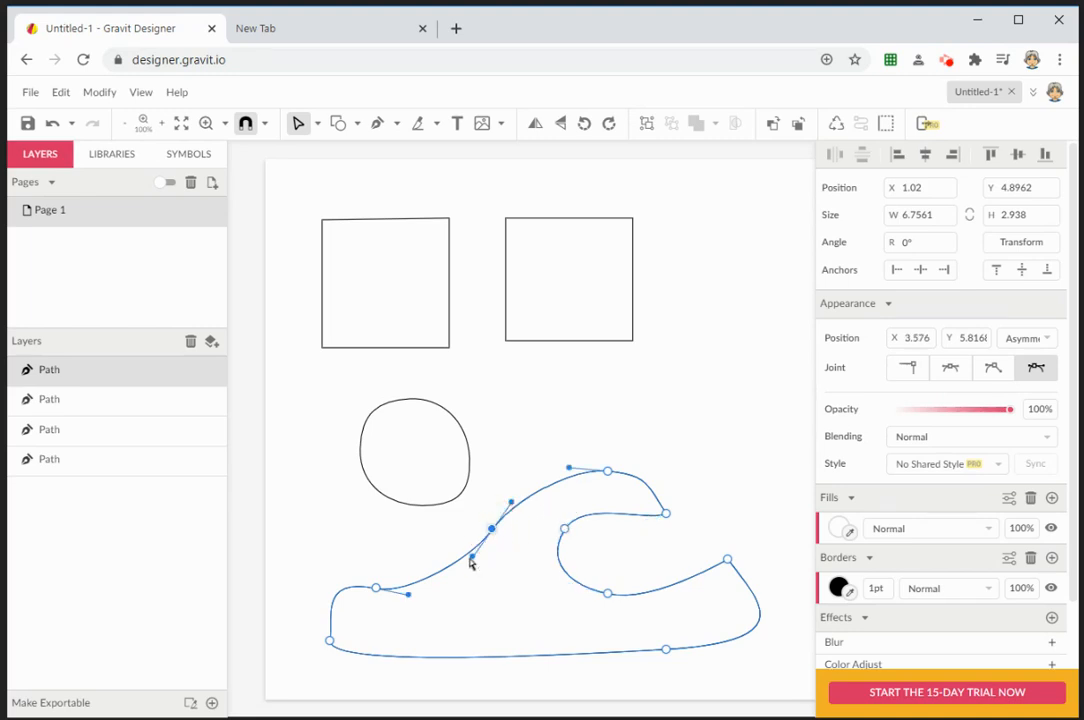
mouse_move(472, 563)
left_mouse_down()
mouse_move(459, 576)
mouse_move(473, 564)
left_mouse_up()
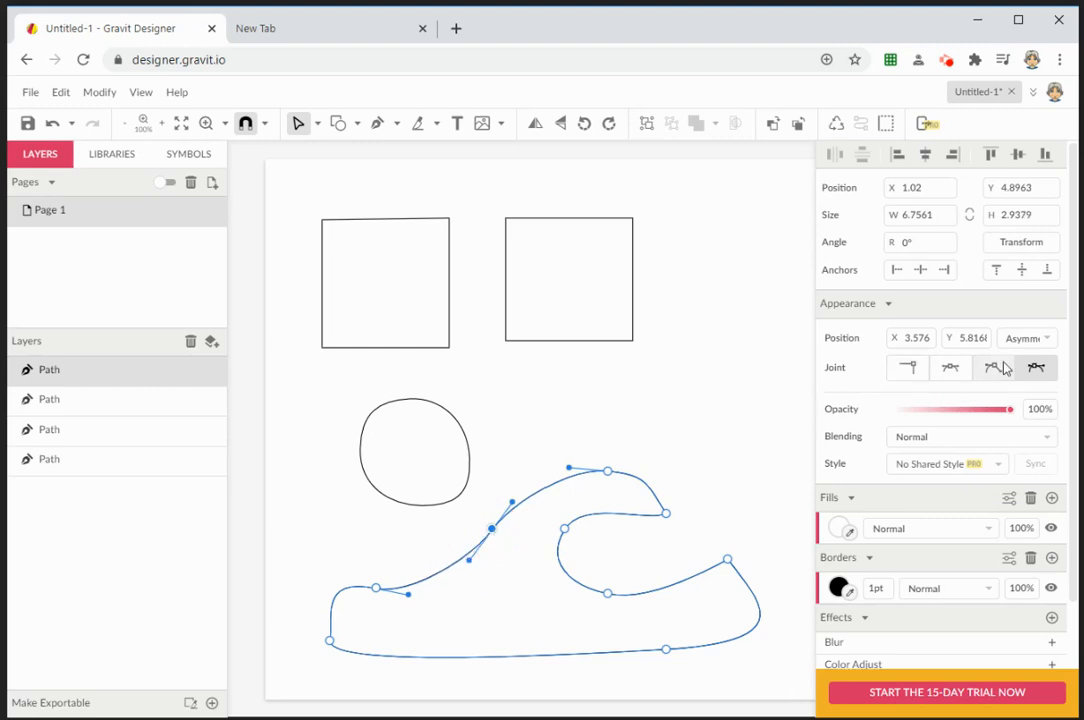
left_click(913, 368)
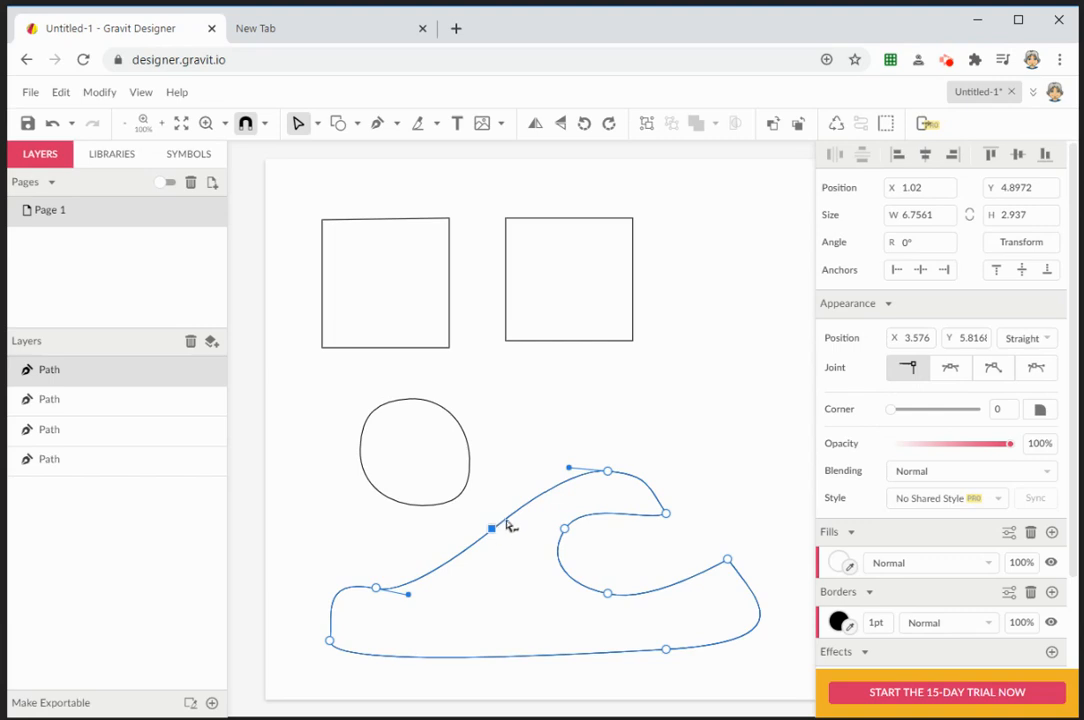
left_click(557, 455)
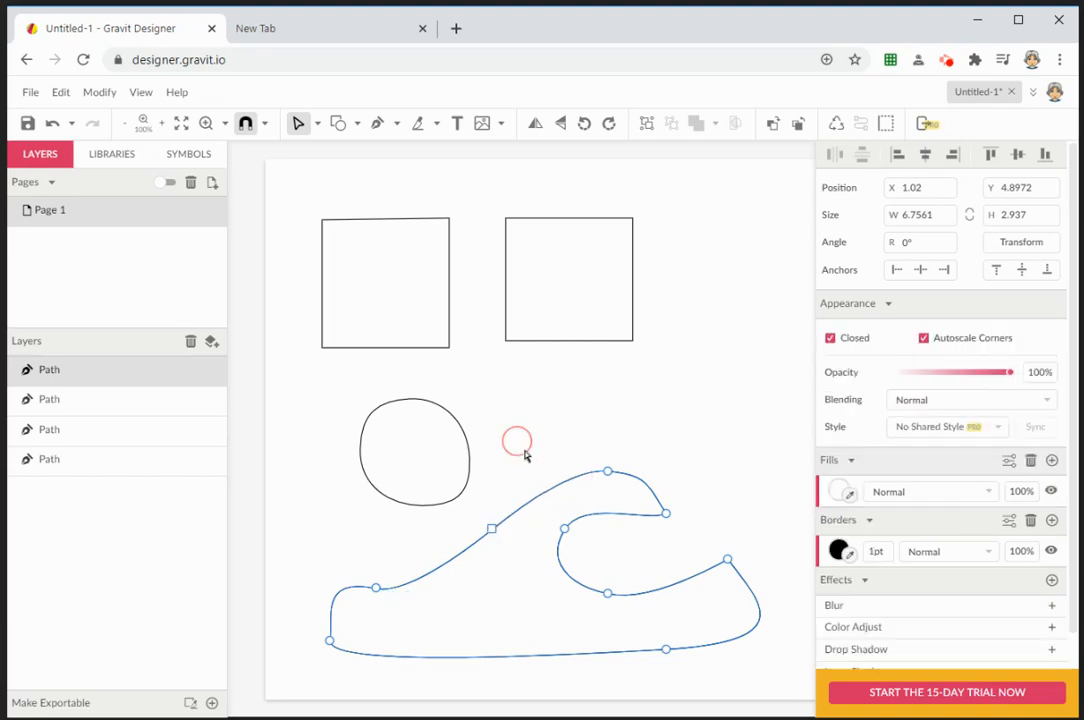
Bend the curve segments on both sides of the wave's back-slope anchor to raise the crest and deepen the trough.
left_click(609, 470)
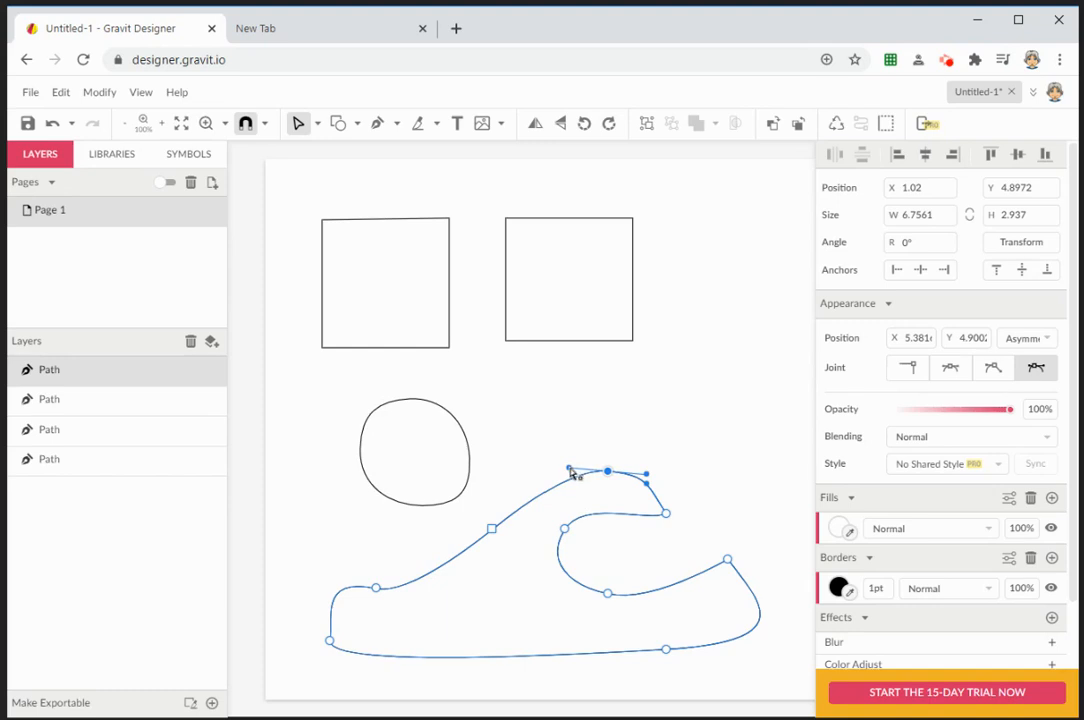
left_click(532, 454)
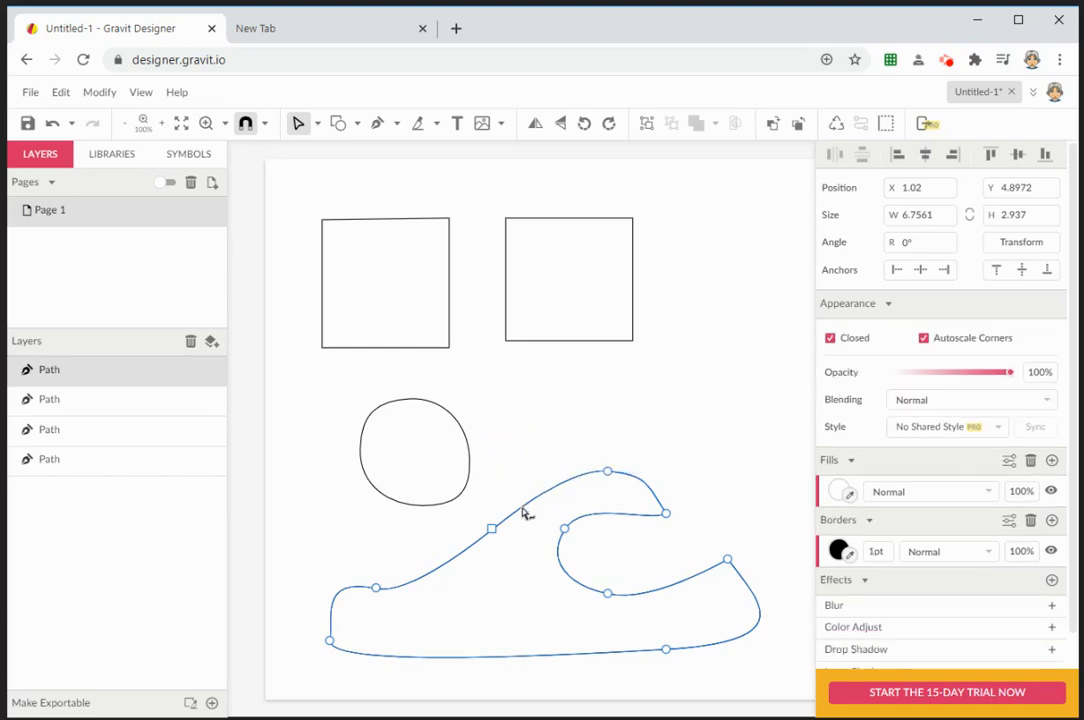
left_click_drag(525, 513, 493, 551)
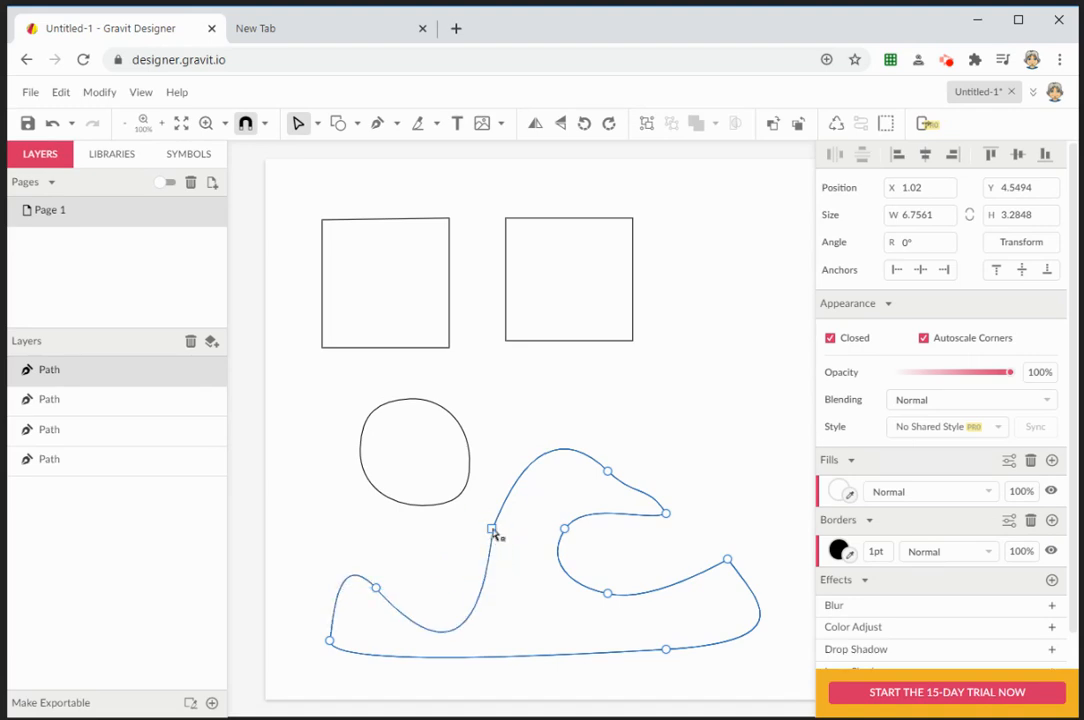
Adjust the two handles of the wave's back-slope anchor independently, and bulge the curve at the left shoulder outward.
left_click(491, 529)
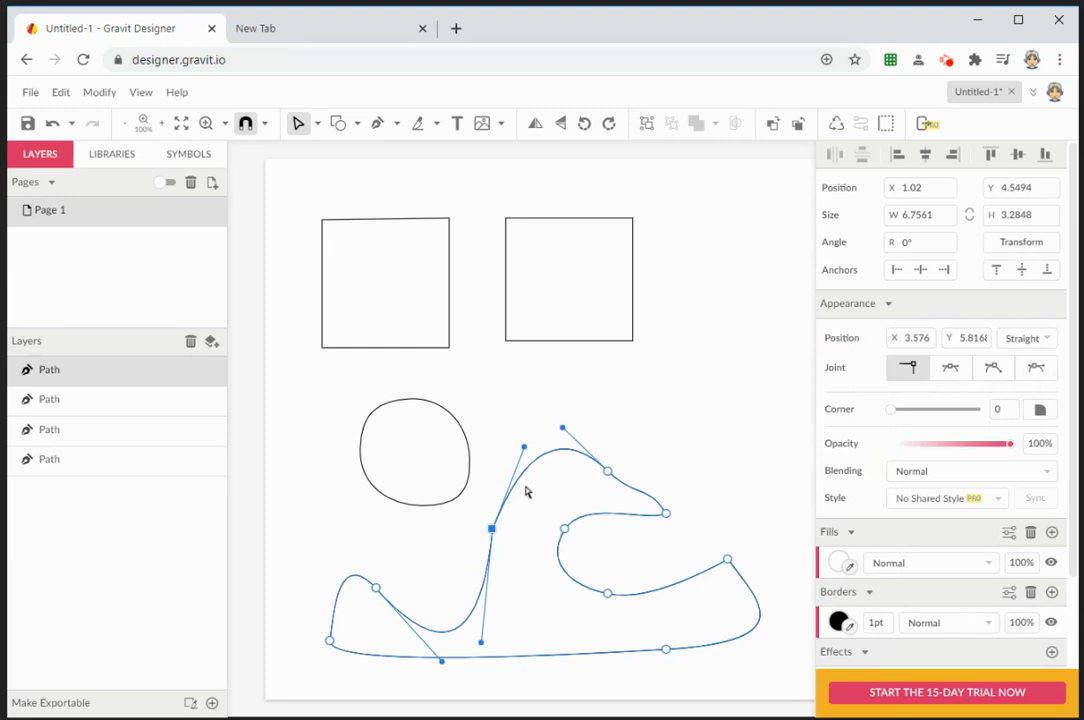
left_click_drag(522, 446, 501, 440)
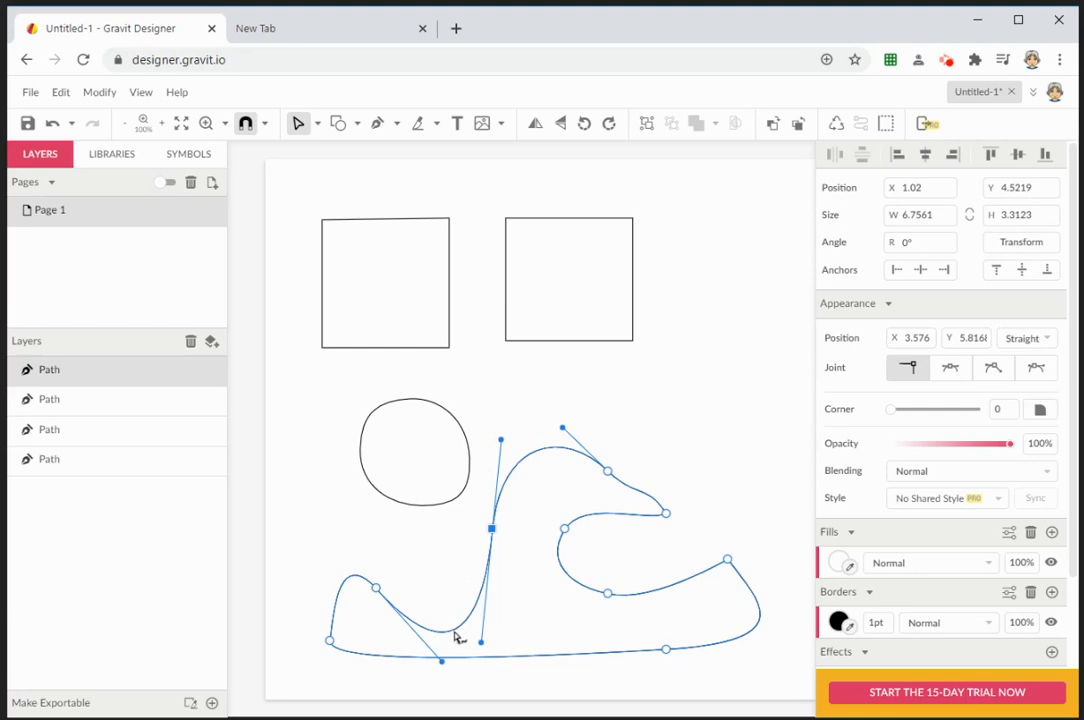
left_click_drag(481, 641, 455, 572)
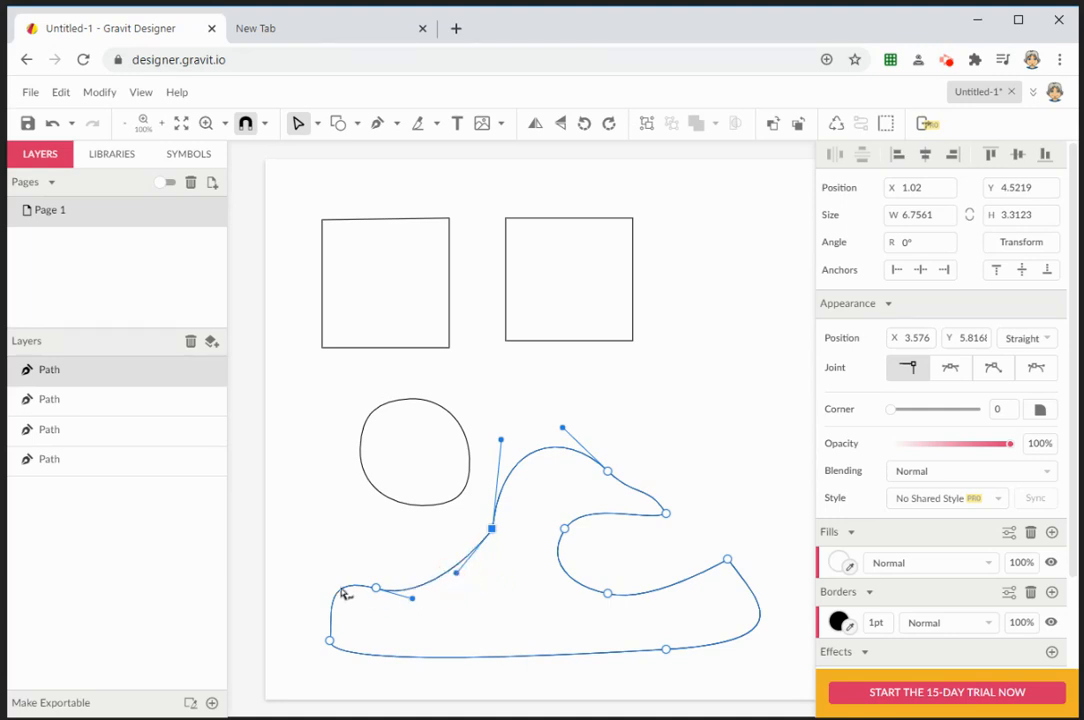
left_click_drag(342, 594, 322, 585)
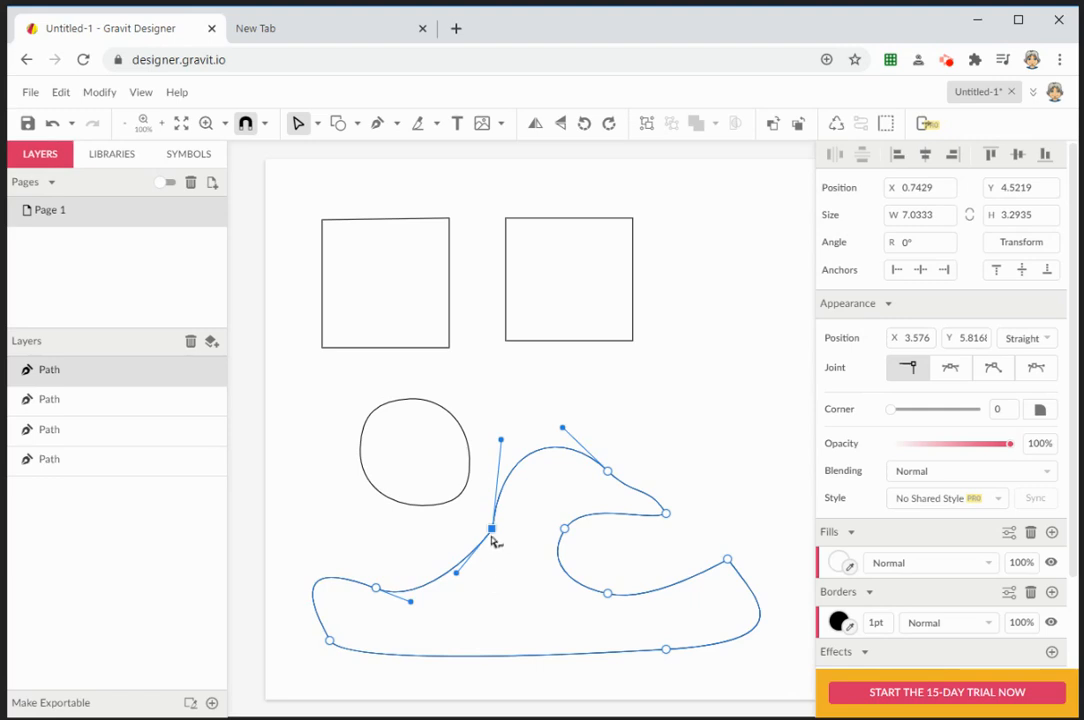
Shift the back-slope anchor slightly up-left and the crest anchor up-right, giving the back-slope anchor a Mirrored joint with shorter handles.
left_click_drag(491, 530, 481, 518)
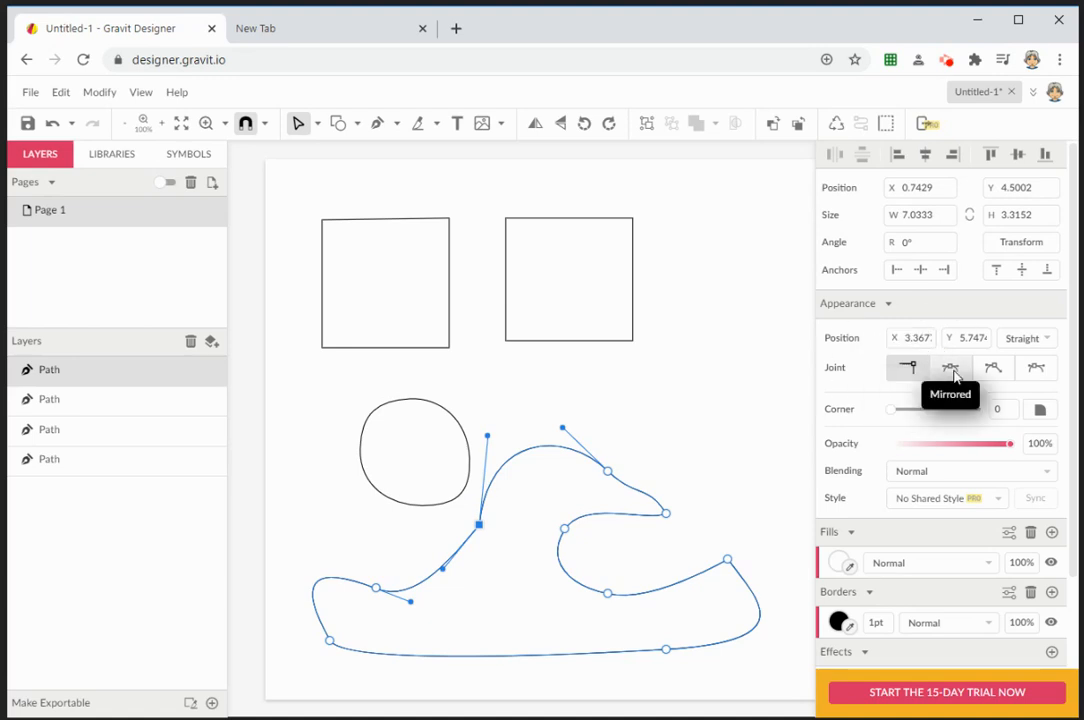
left_click(952, 370)
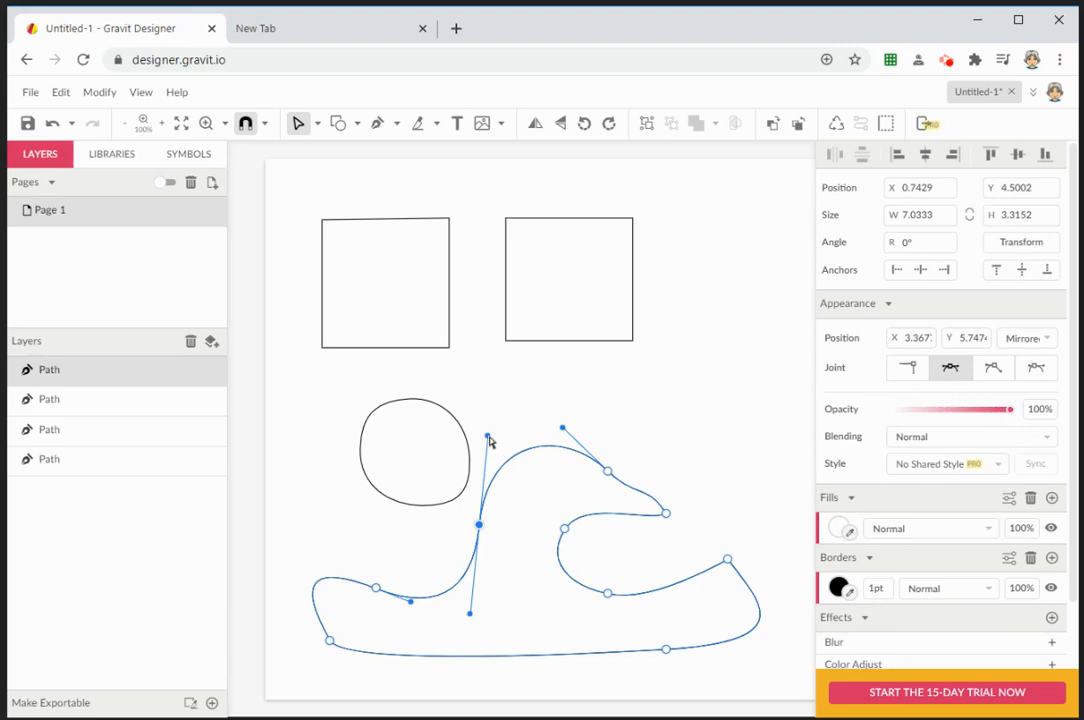
left_click_drag(489, 441, 501, 478)
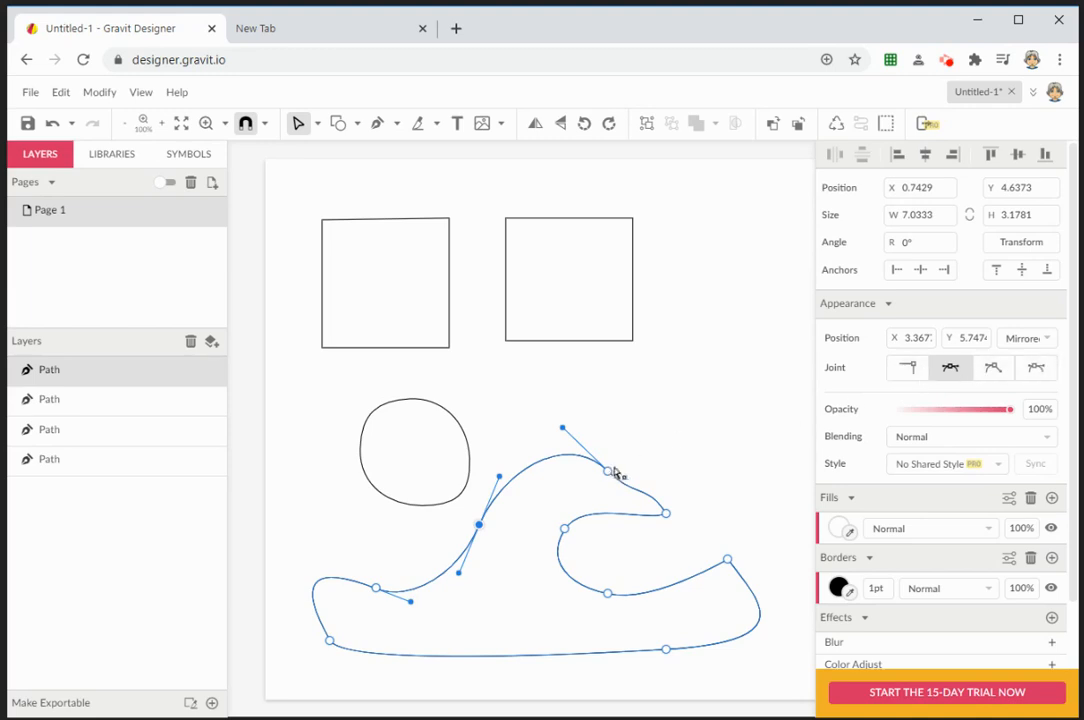
left_click_drag(609, 472, 632, 458)
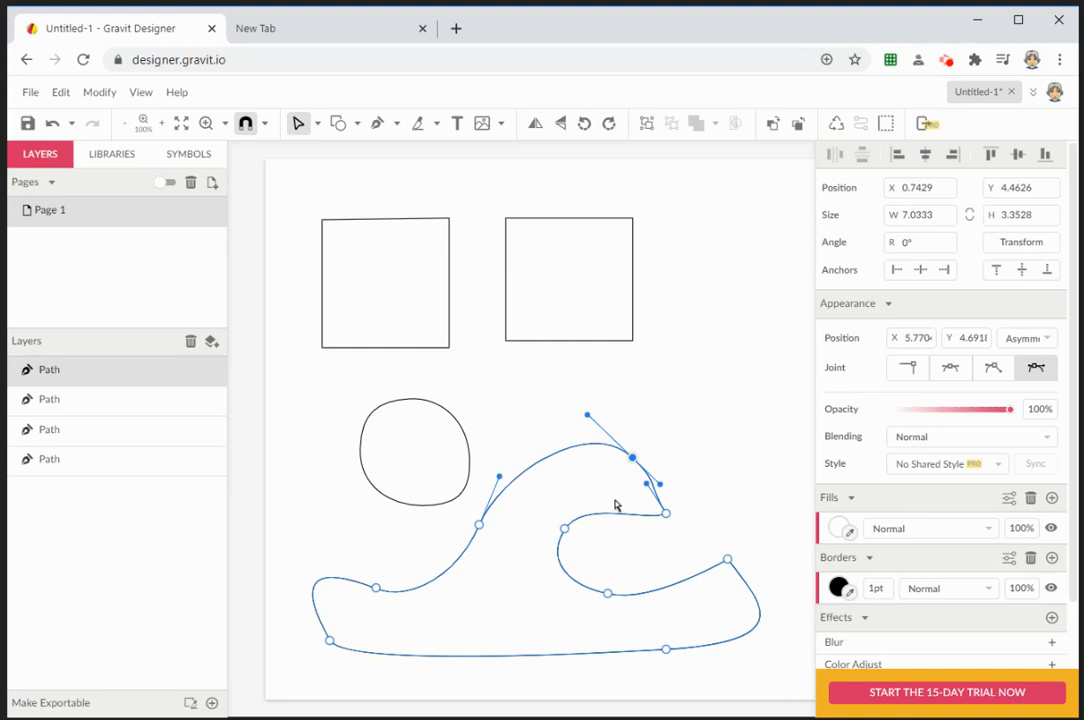